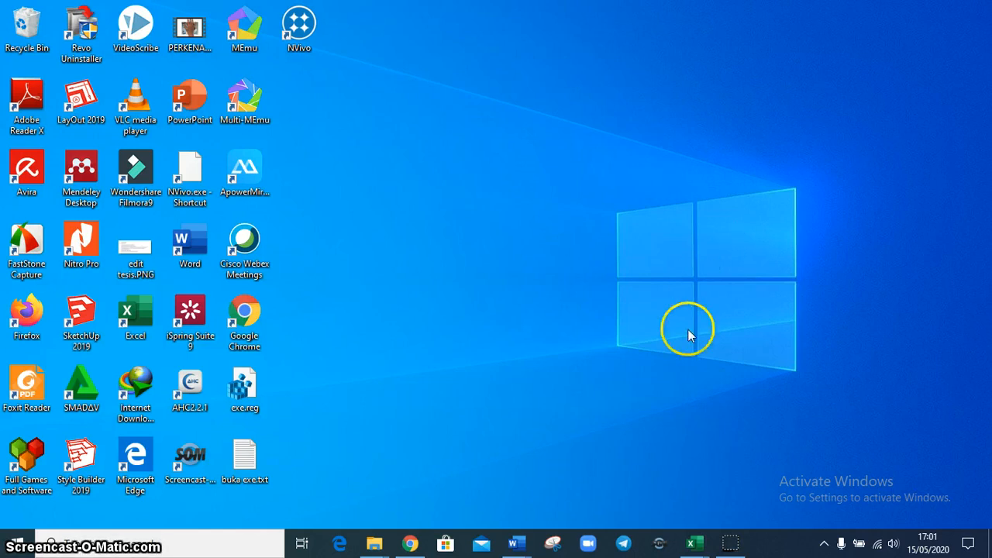
Switch to the Word document SOAL UAS IPA 8 GANJIL 2019 dan KUNCI.doc and join option "usus buntu" to question 30's text with a slash
mouse_move(524, 542)
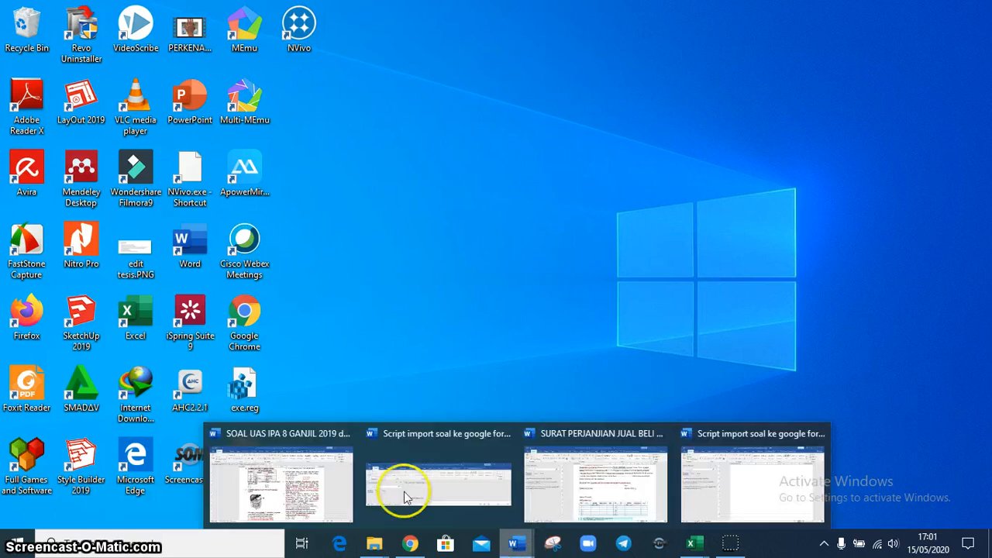
left_click(310, 485)
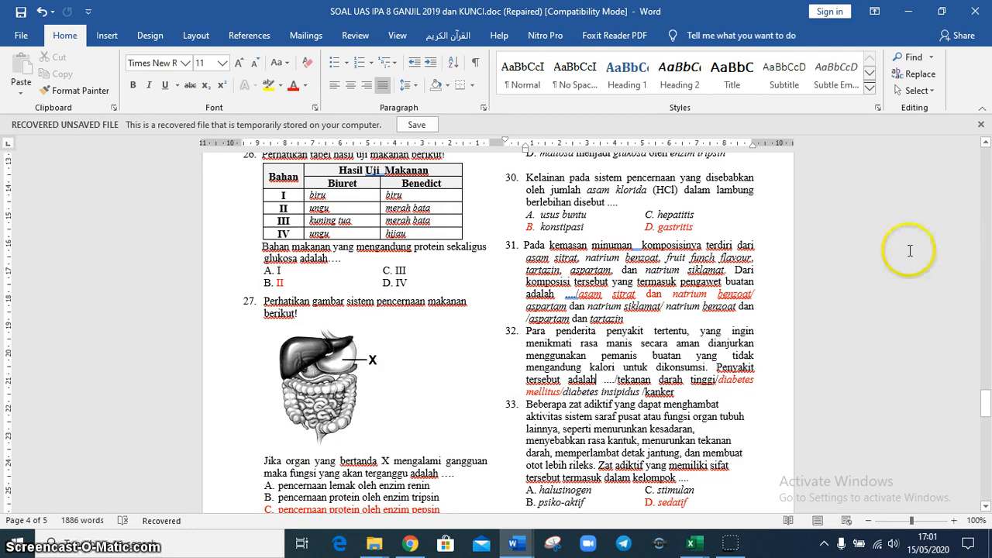
left_click(630, 203)
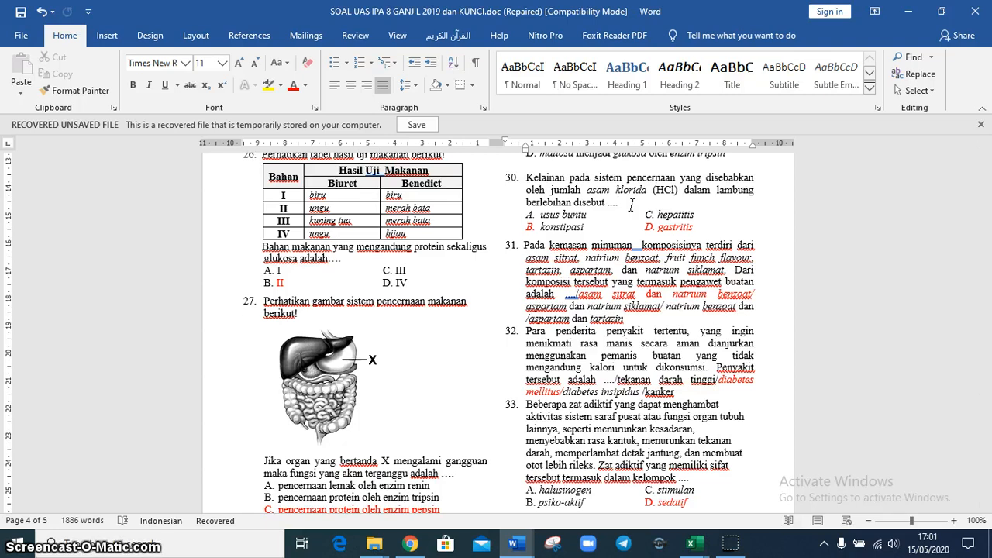
key("Delete")
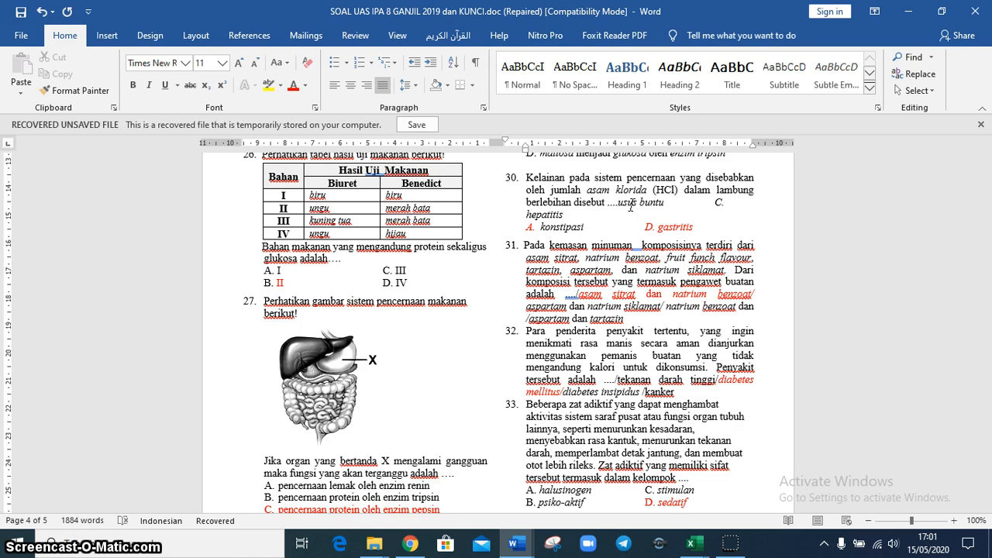
type("/")
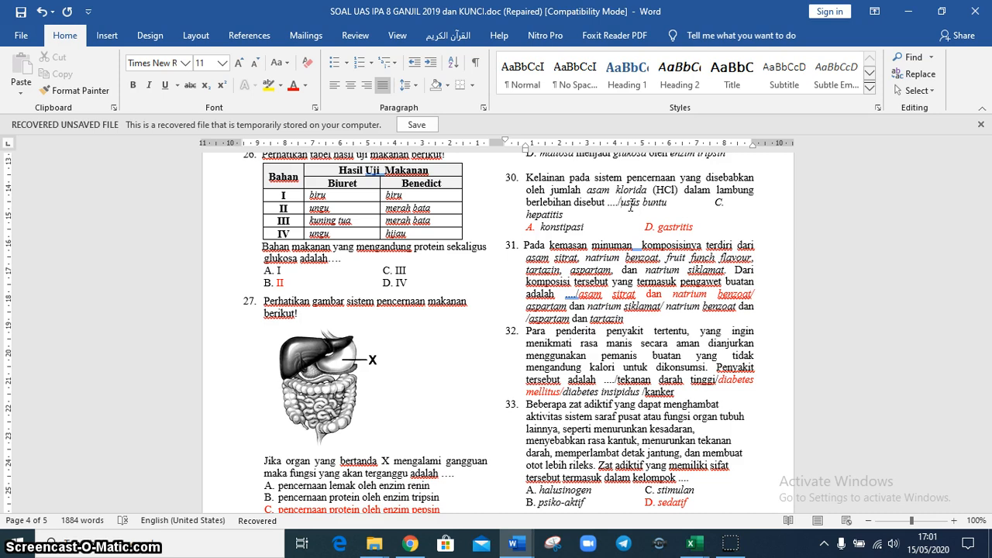
In question 30, remove the gap and letter C before "hepatitis" and attach it after "usus buntu" with a slash
left_click(628, 204)
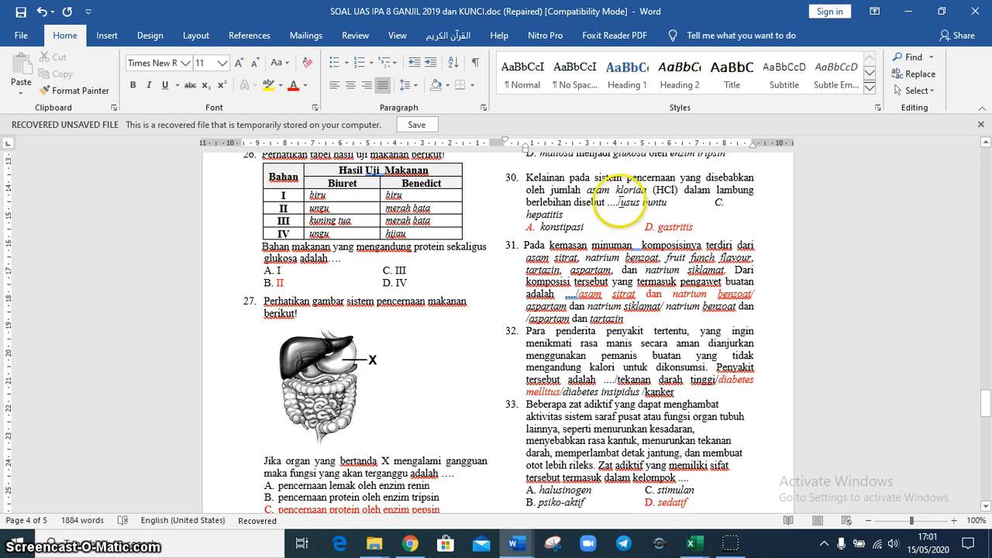
double_click(625, 203)
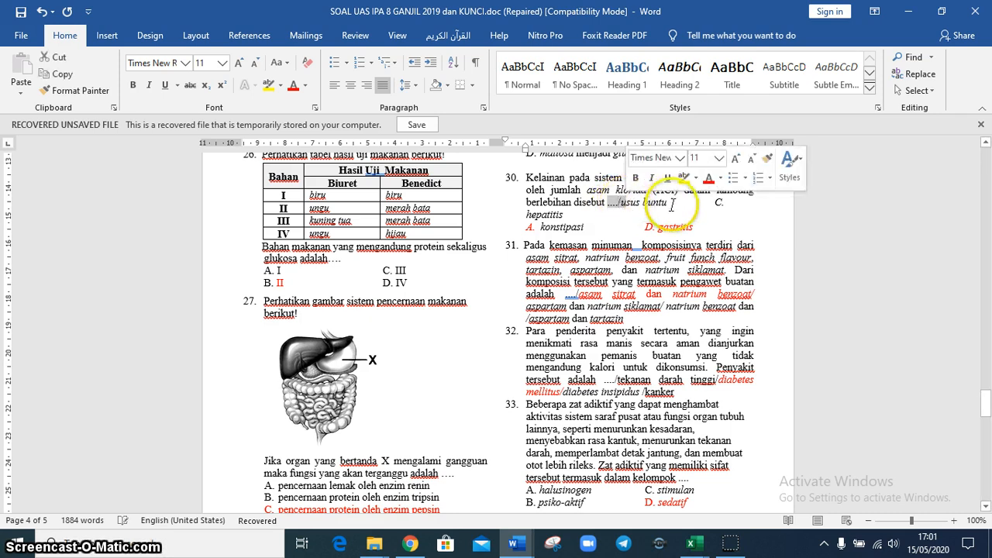
left_click(672, 204)
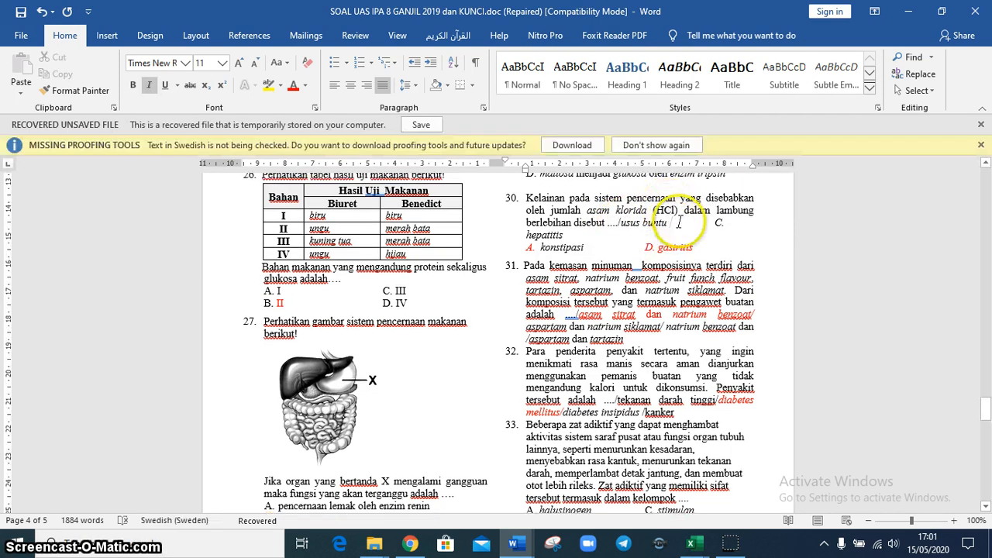
left_click(980, 145)
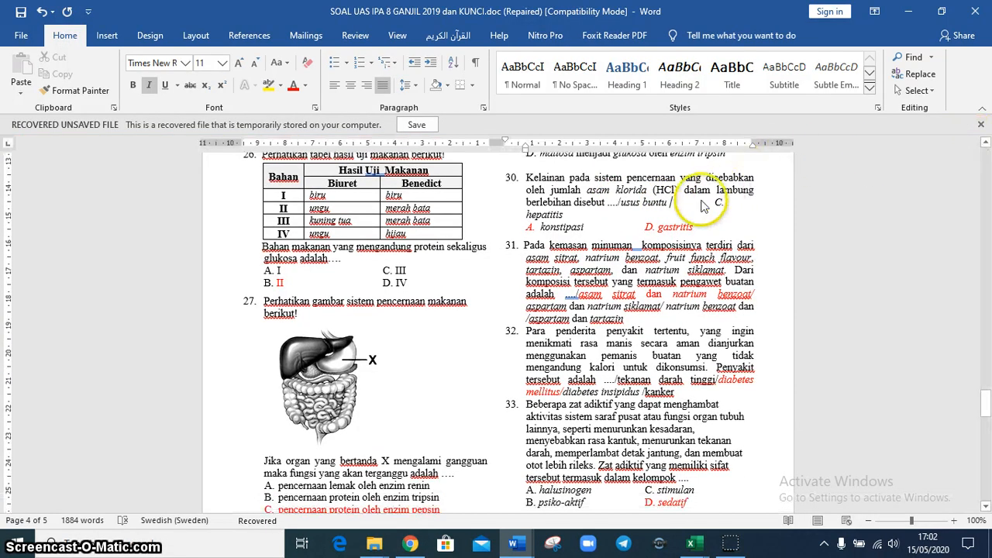
key("Delete")
key("Delete")
key("Delete")
key("Delete")
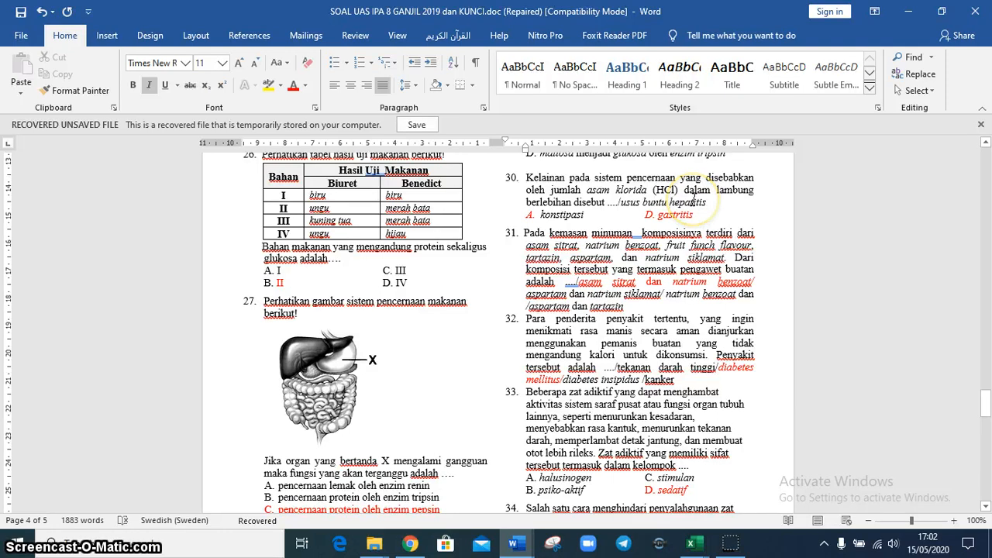
type("/")
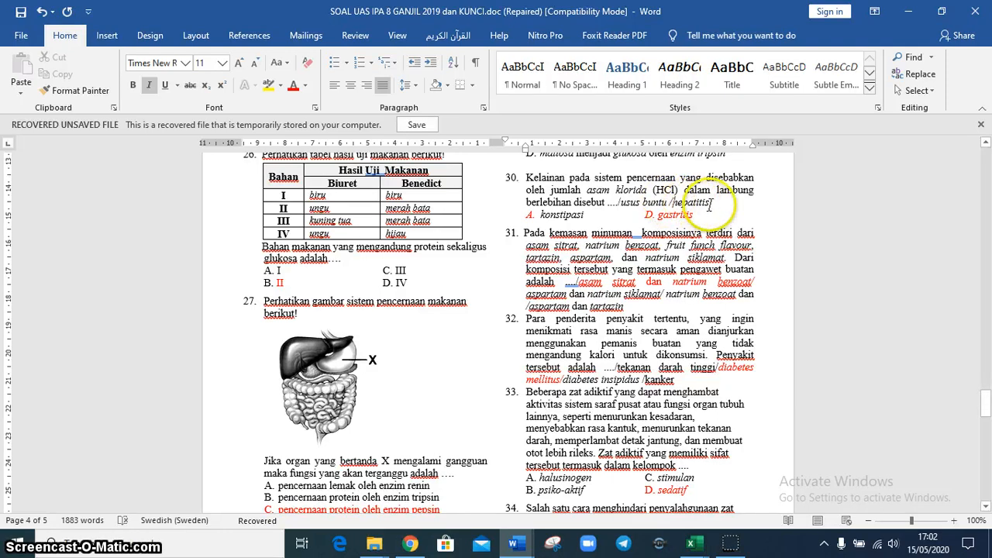
Pull the "konstipasi" option of question 30 up behind "hepatitis", separated by a slash
key("Delete")
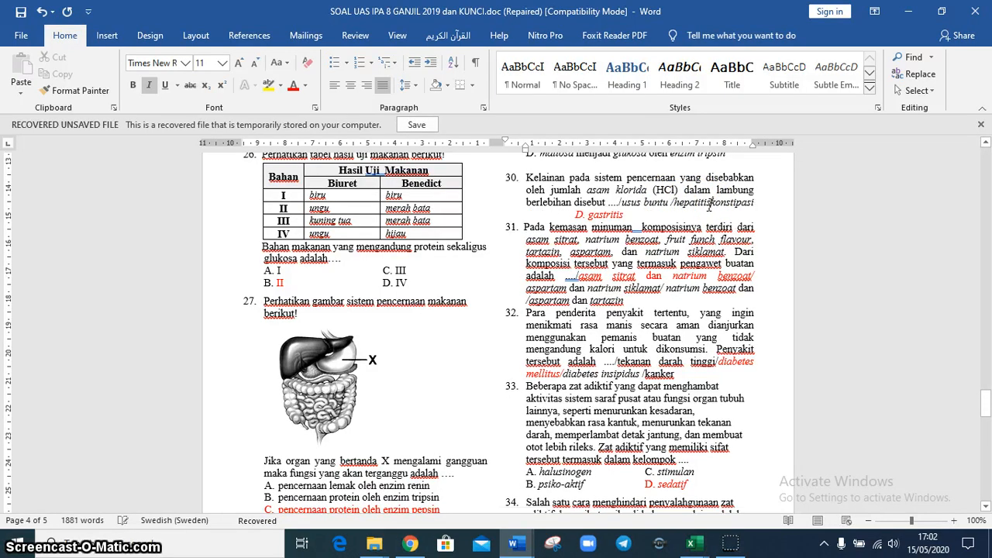
type("/")
type("/")
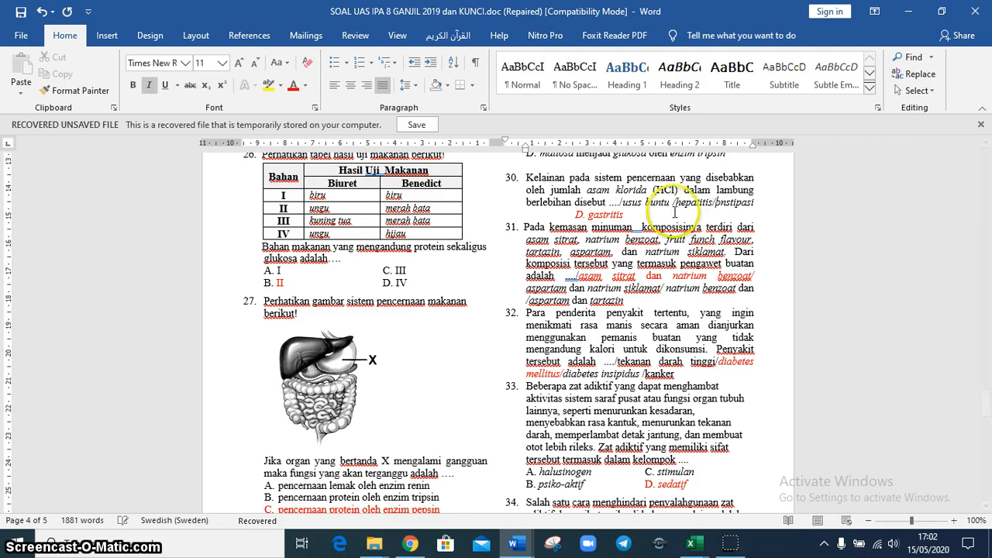
Remove the gap and letter D before "gastritis" in question 30 and attach it to the preceding option with a slash
left_click(758, 205)
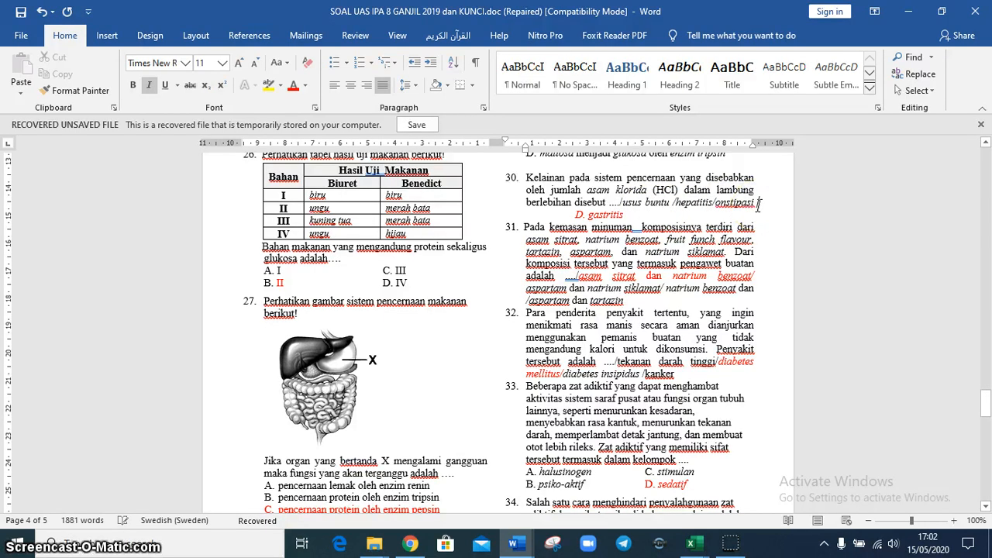
key("Delete")
key("Delete")
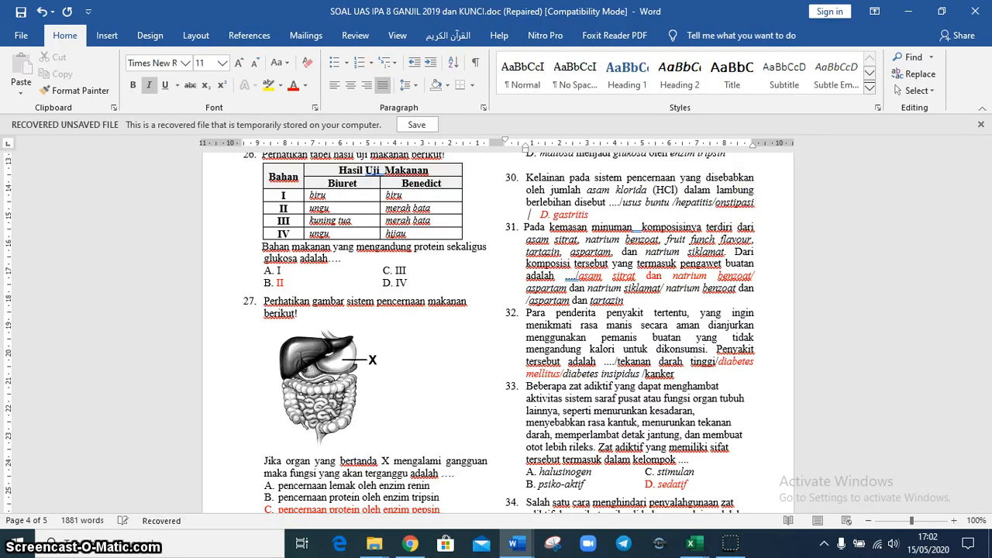
key("Delete")
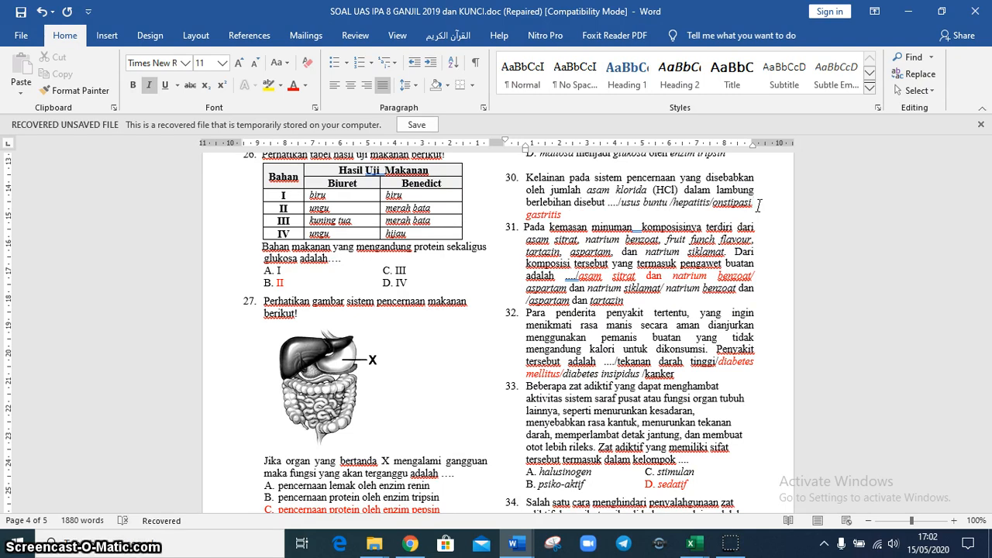
key("Delete")
type("/")
key("Delete")
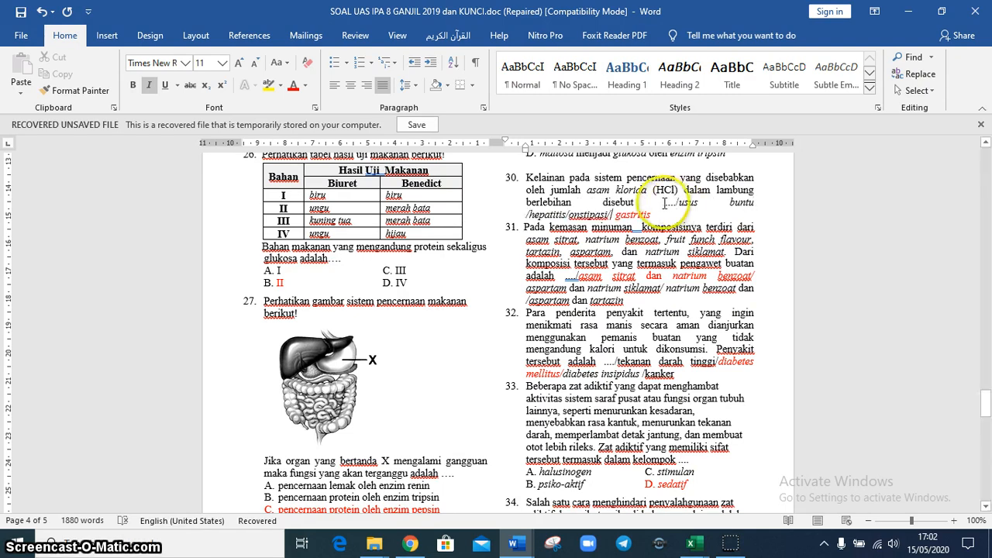
Copy questions 30 to 32 from the Word document into the blank Excel workbook Book1, starting at cell A1
left_click_drag(528, 177, 686, 374)
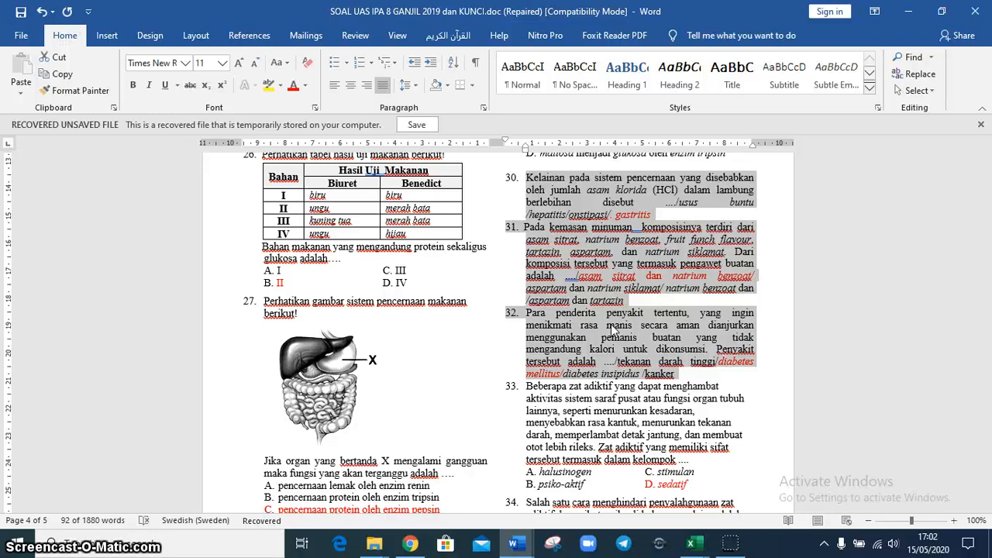
left_click(692, 545)
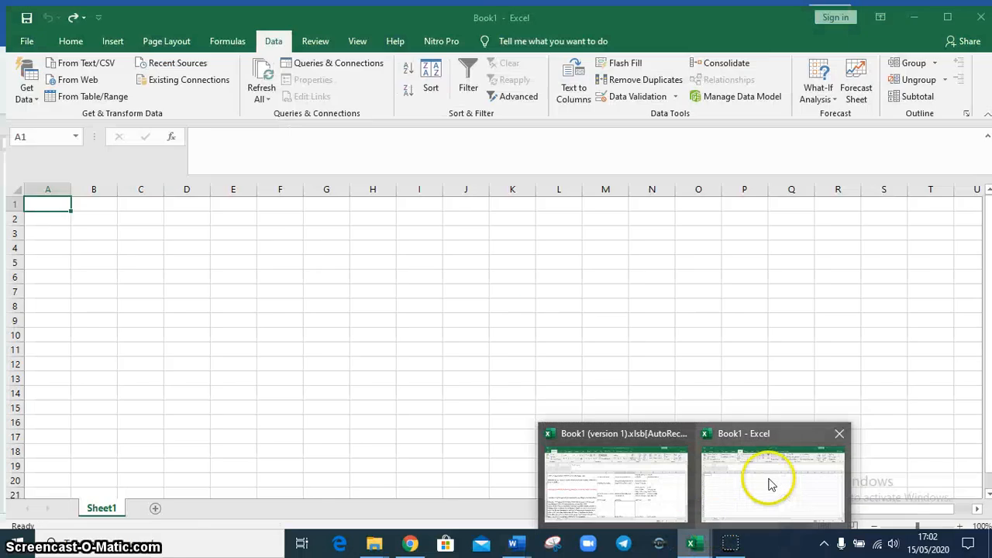
left_click(771, 476)
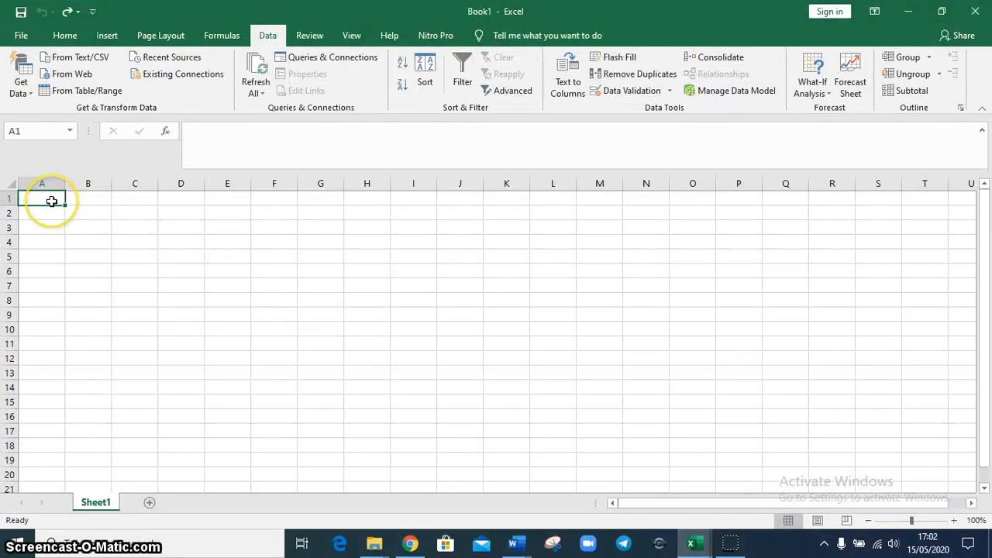
left_click(51, 201)
type("Kelainan pada sistem pencernaan yang disebabkan oleh jumlah asam klorida (HCl) dalam lambung berlebihan disebut ...../usus buntu /hepatitis/onstipasi/. gastritis")
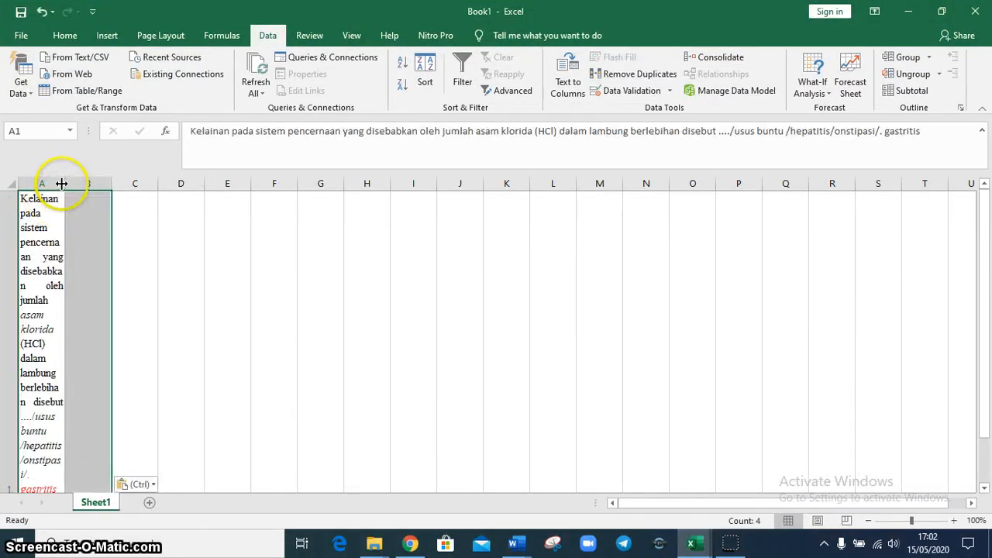
Widen column A so the questions fit on a few lines, and set the row height to 30
left_click_drag(61, 184, 317, 206)
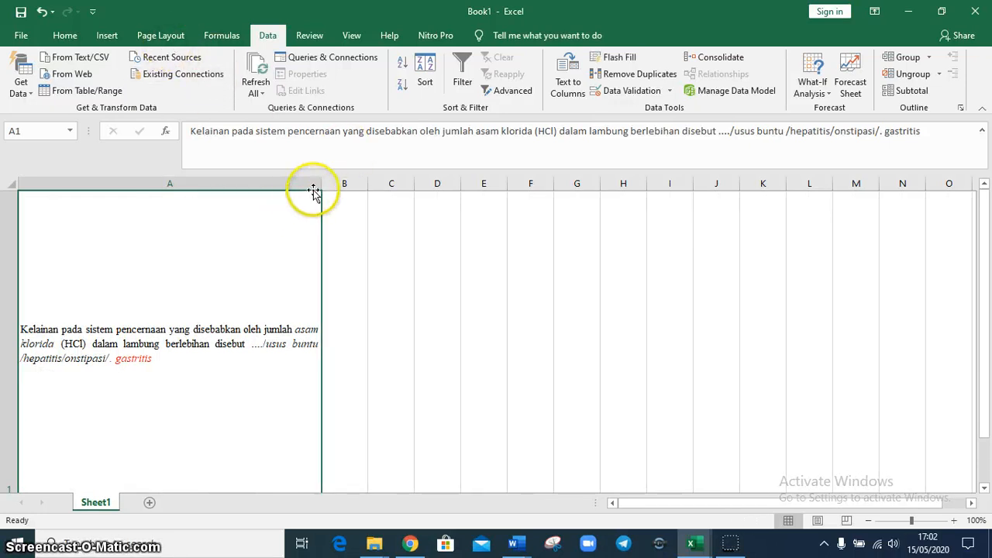
left_click_drag(317, 190, 377, 193)
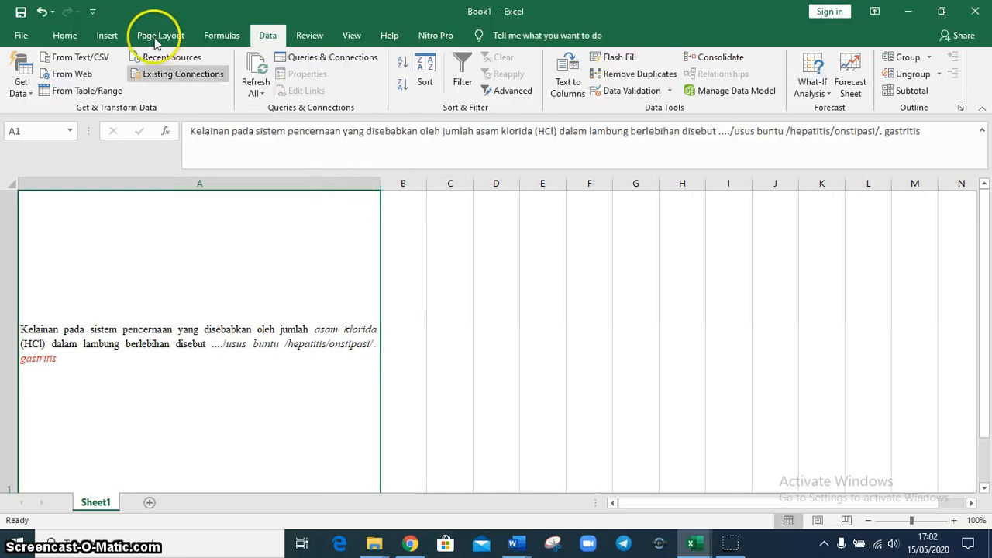
left_click(65, 35)
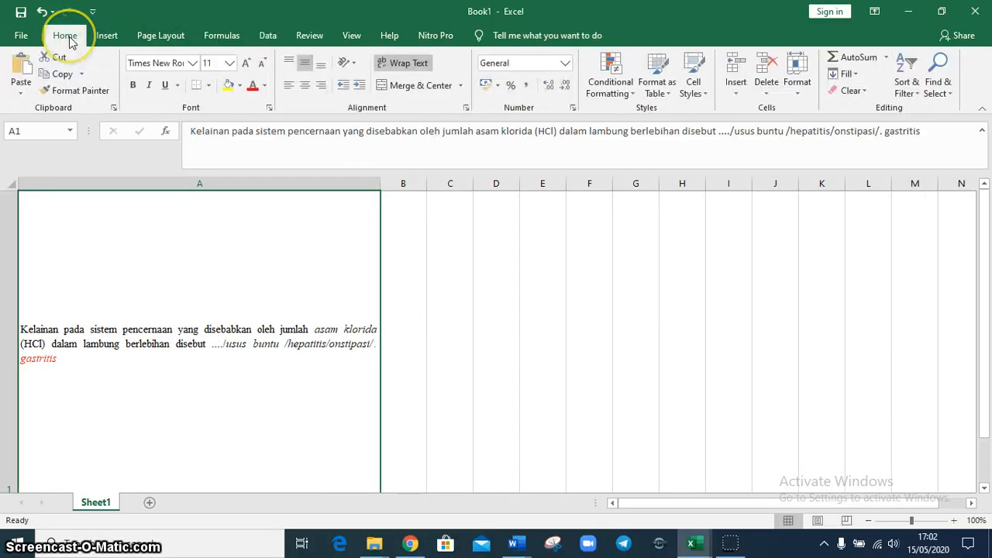
left_click(144, 181)
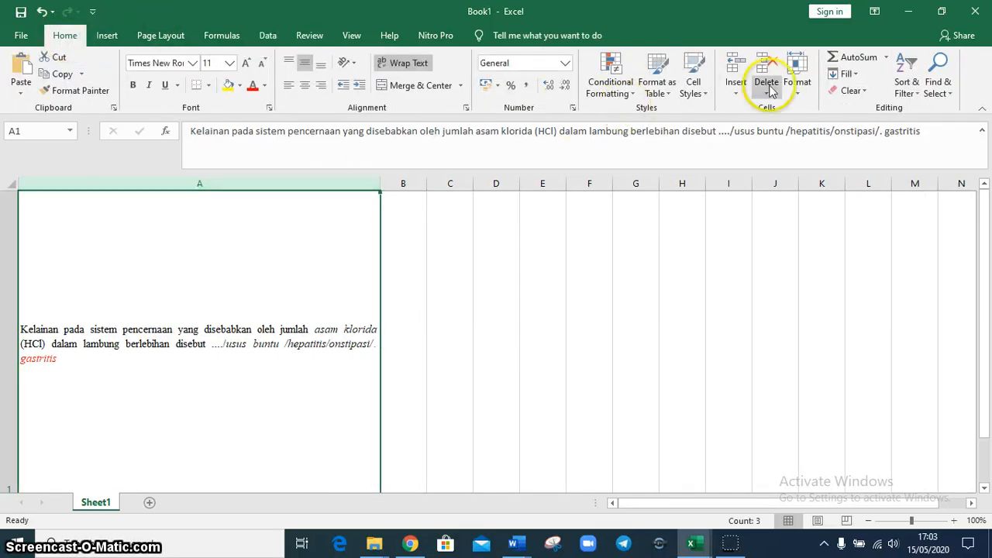
left_click(795, 91)
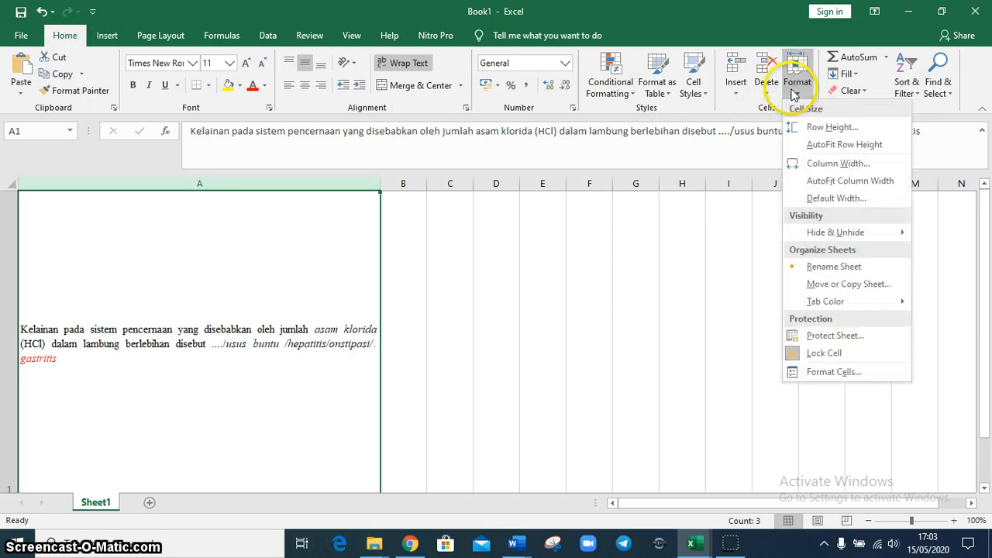
left_click(820, 128)
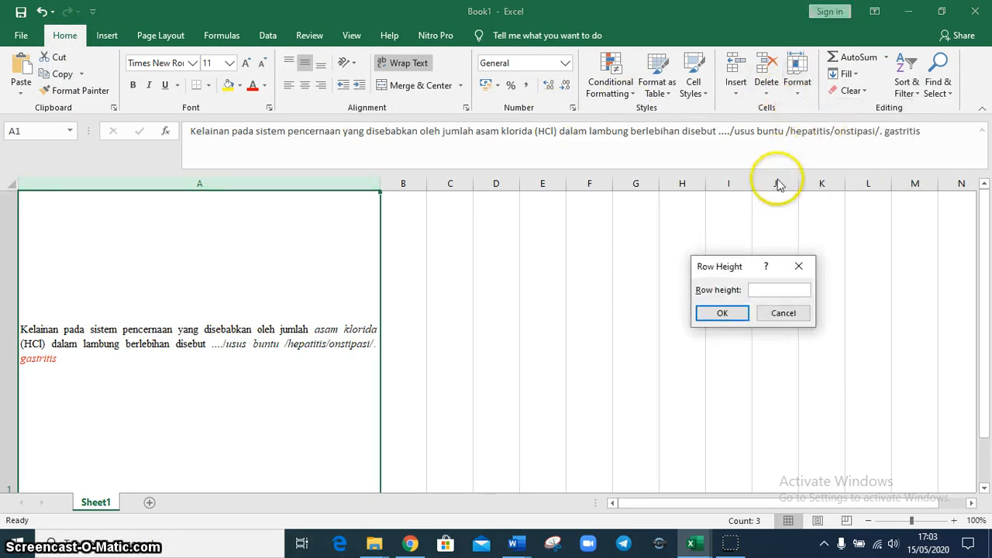
type("30")
key("Return")
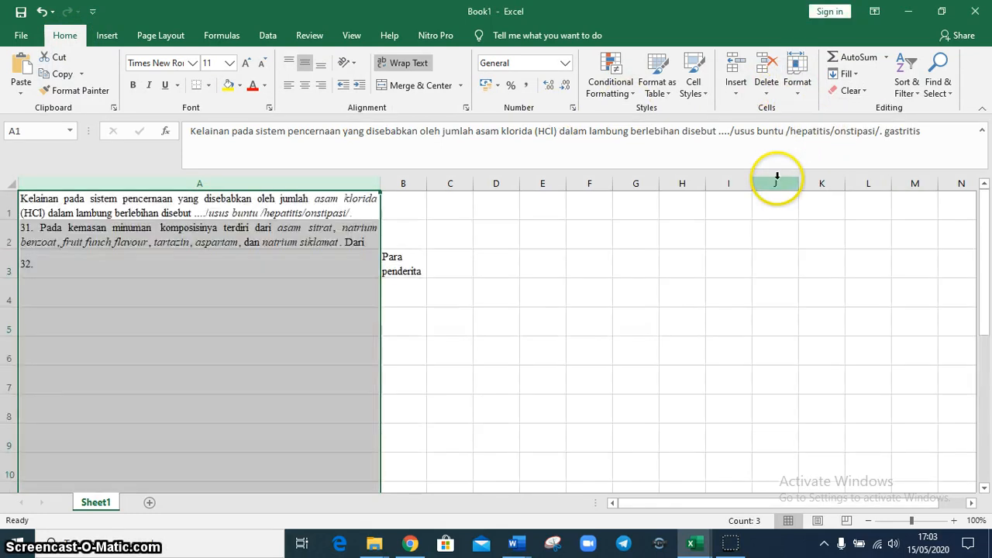
Delete the number "32." from cell A3 and move the question text from B3 into A3
left_click(209, 264)
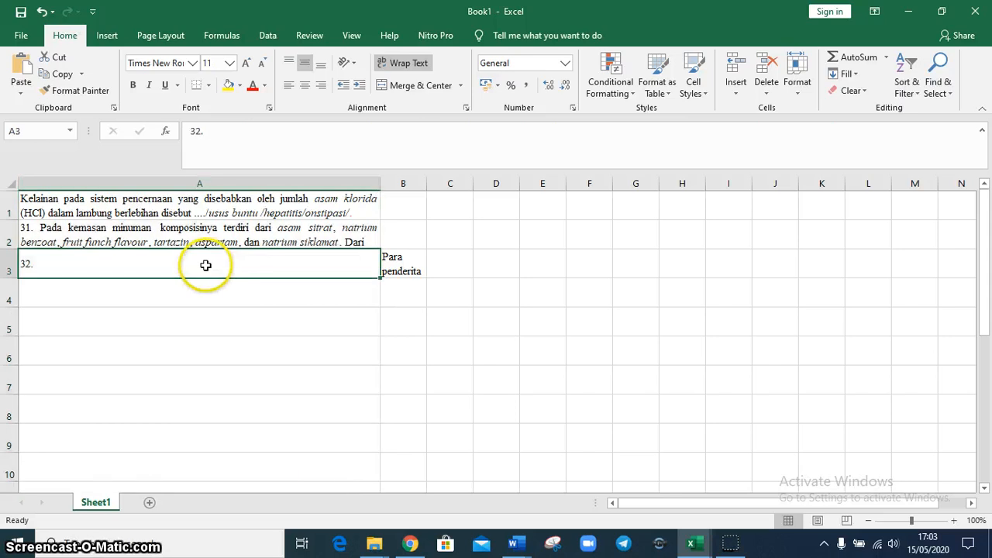
key("Delete")
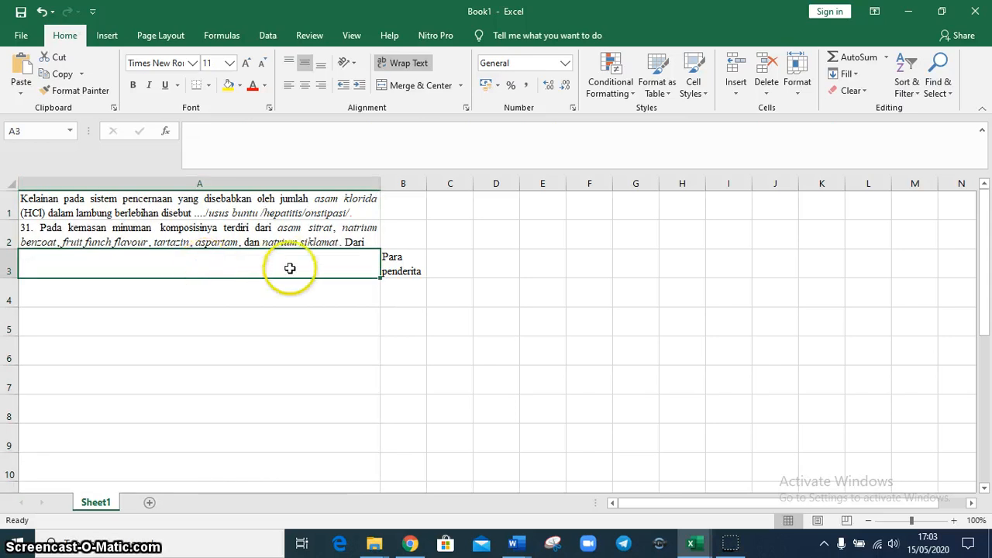
left_click(383, 268)
left_click_drag(383, 268, 357, 266)
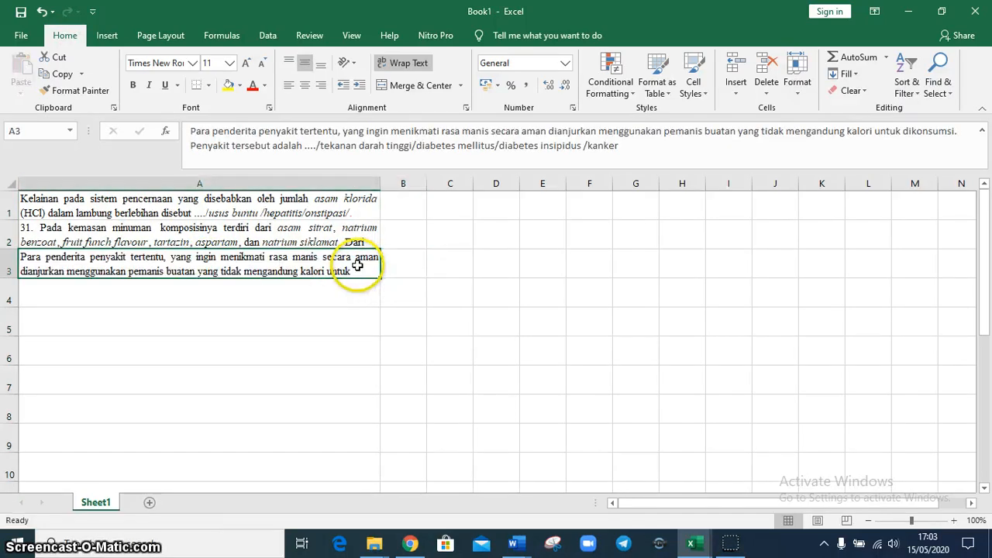
Split column A into separate columns with Text to Columns, as delimited text using Tab and "/" as delimiters
left_click(316, 210)
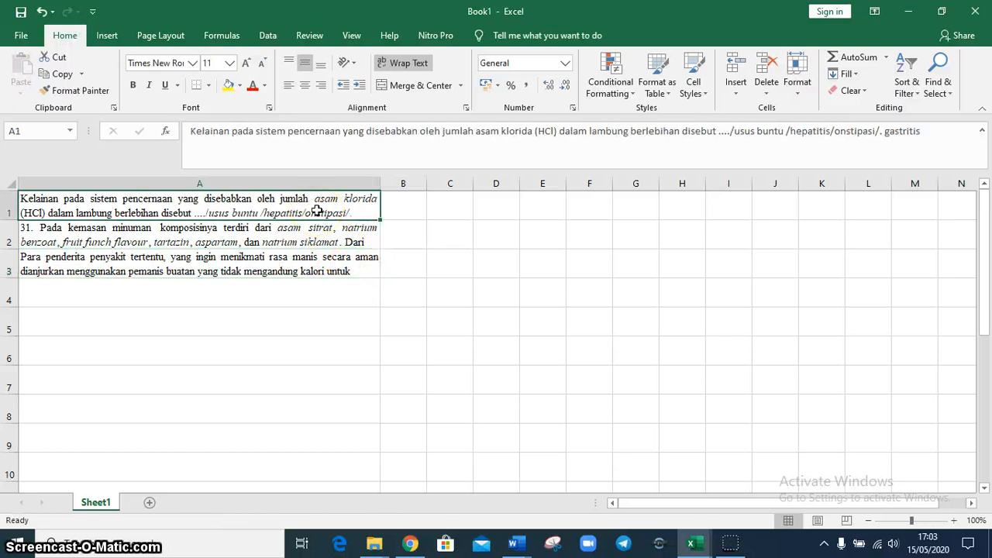
key("shift+Down")
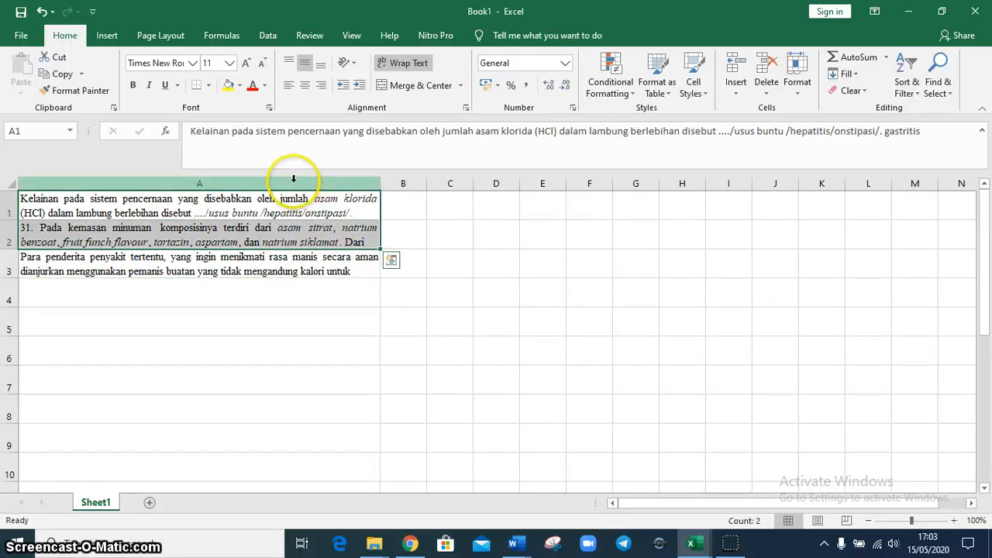
left_click(293, 179)
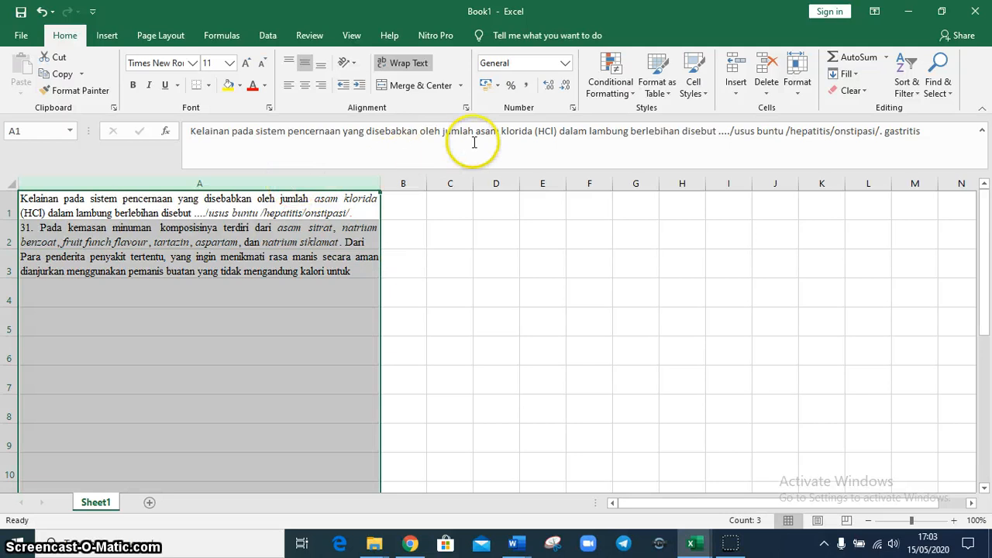
left_click(272, 36)
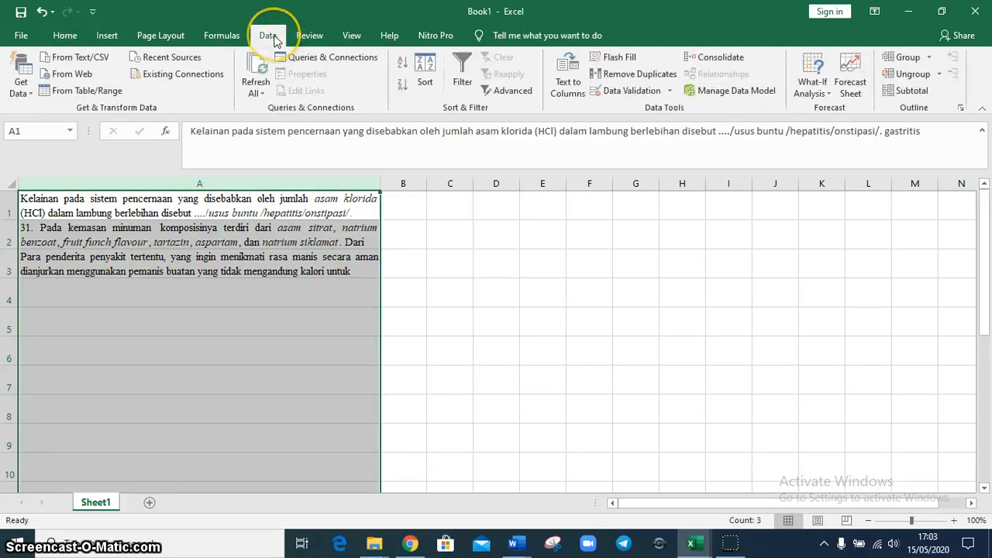
left_click(559, 91)
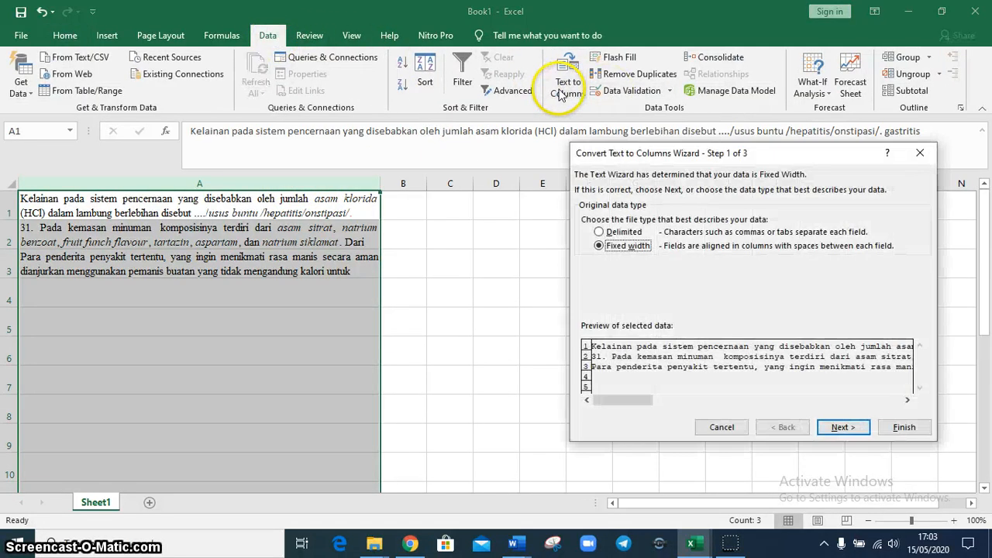
left_click(623, 233)
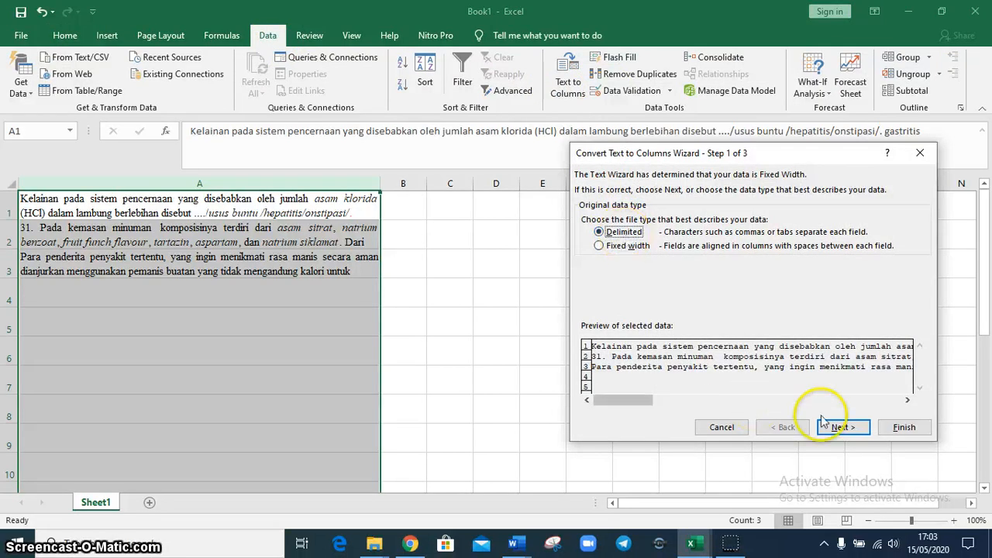
left_click(844, 427)
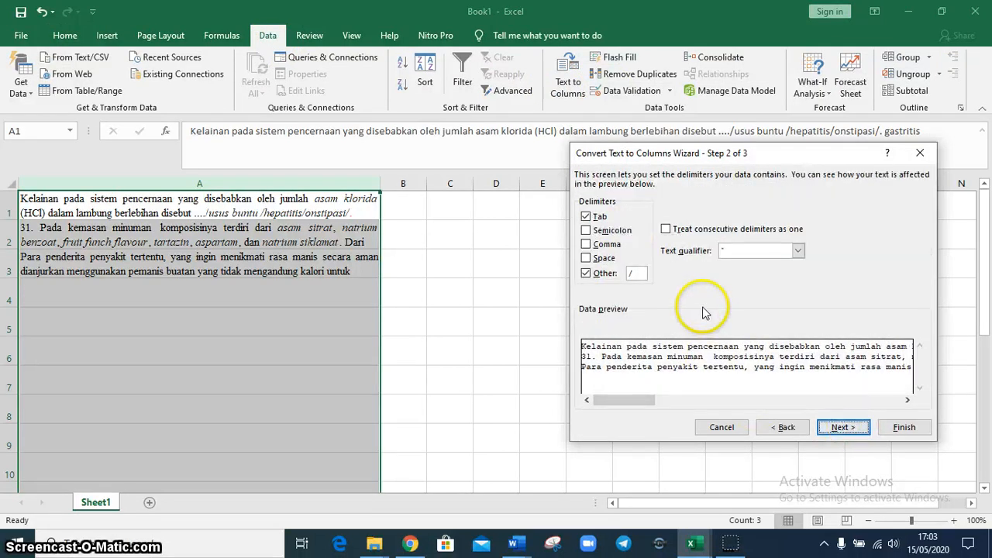
left_click(634, 273)
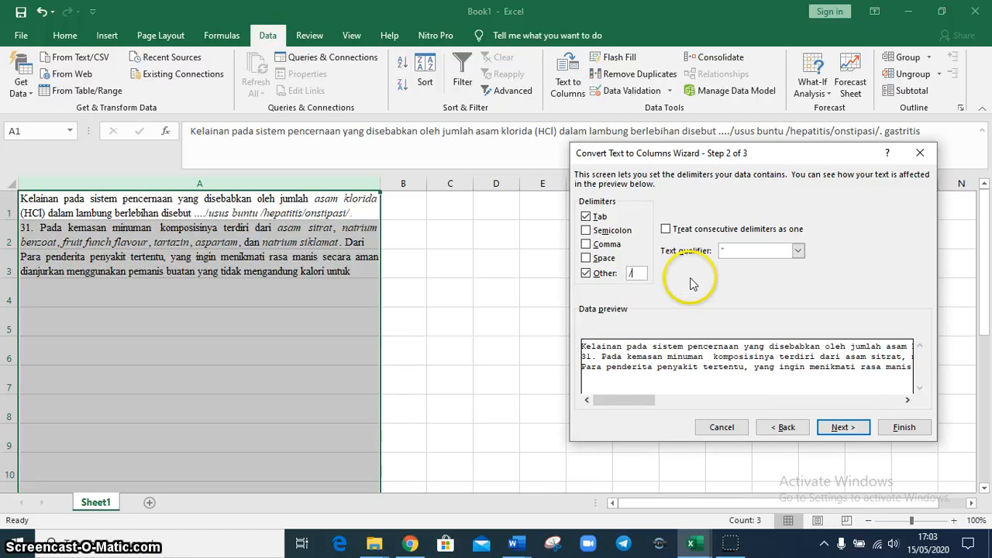
left_click(840, 426)
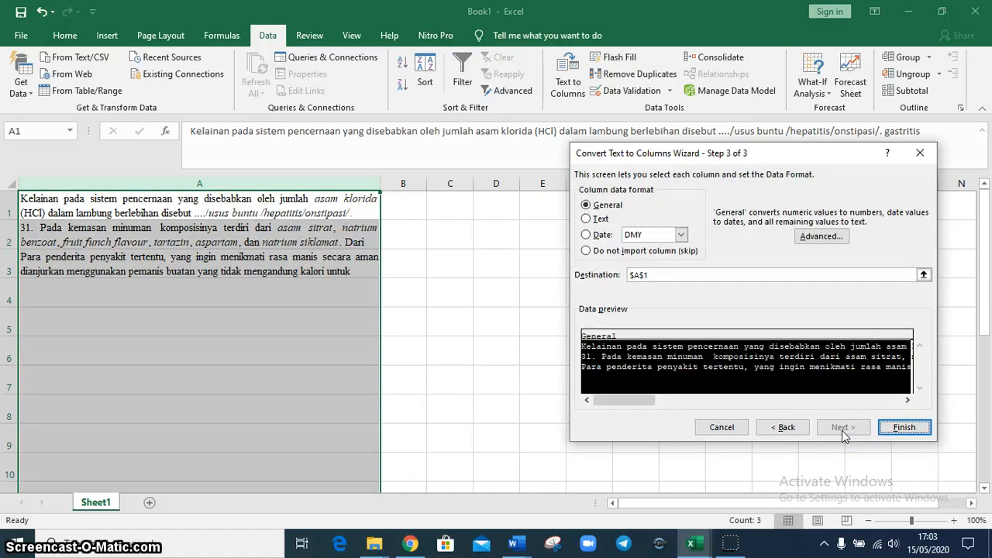
left_click(906, 427)
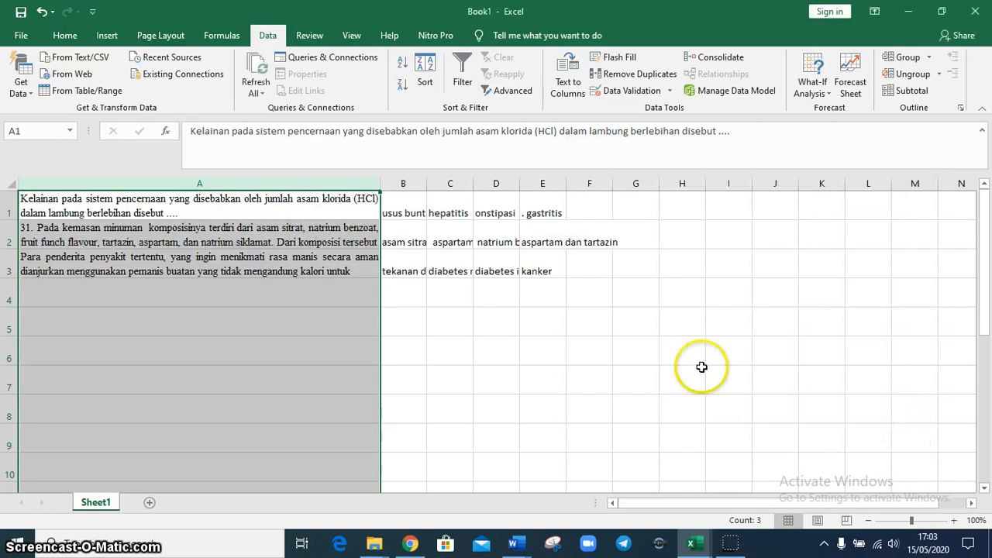
Check the separated answer options in row 1 and copy the three questions with their options, range A1:E3
left_click(416, 215)
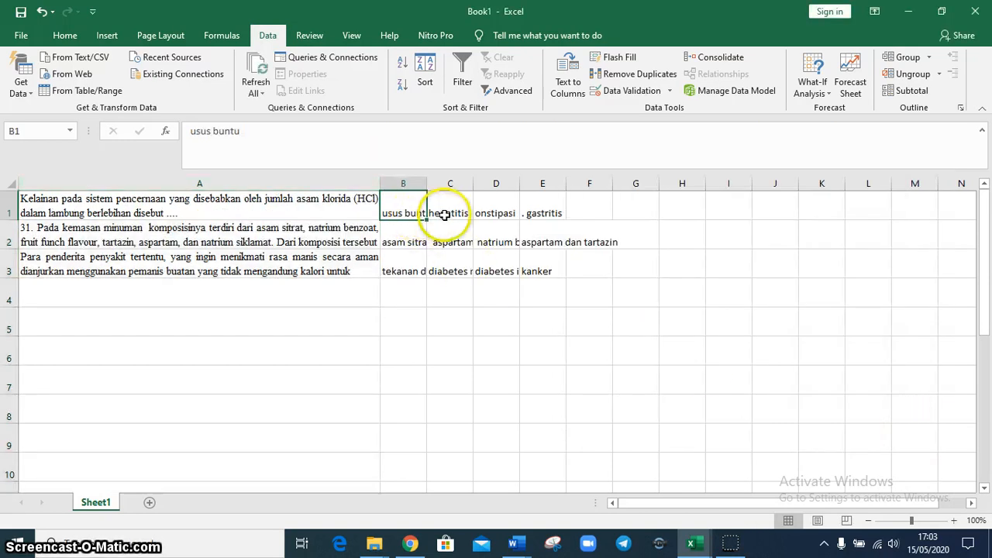
left_click(446, 215)
left_click(493, 217)
left_click(537, 215)
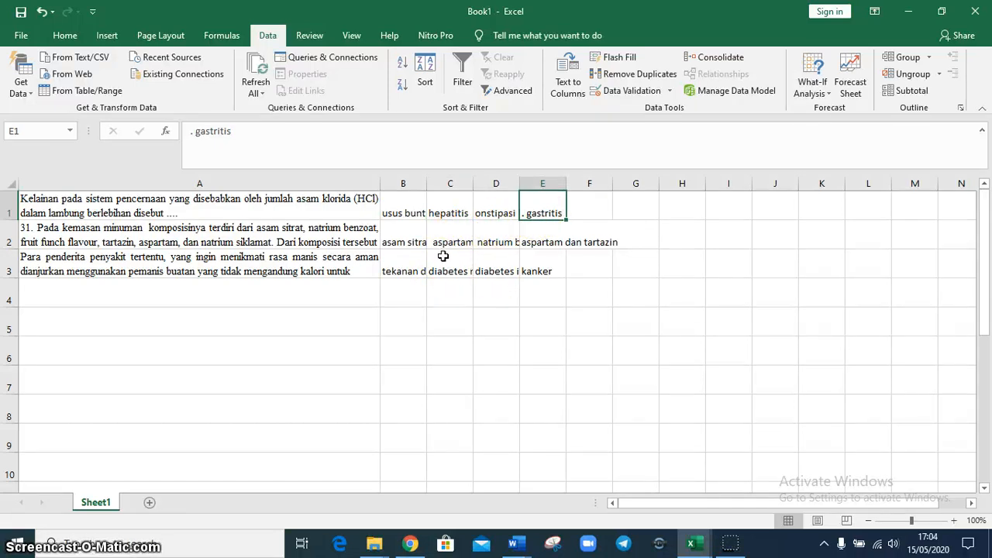
left_click(181, 212)
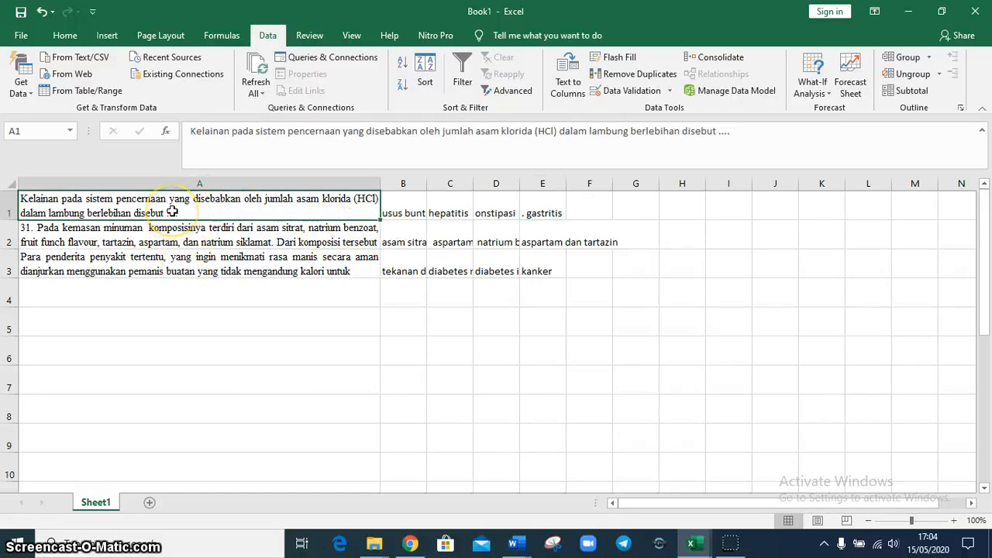
key("shift+Right")
key("shift+Down")
key("shift+Down")
key("shift+Right")
key("shift+Right")
key("shift+Right")
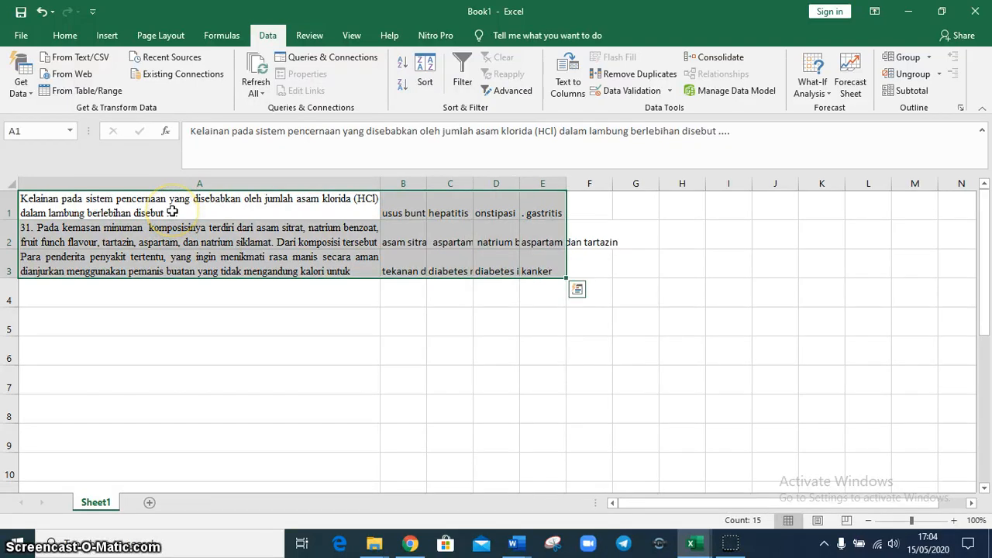
key("ctrl+c")
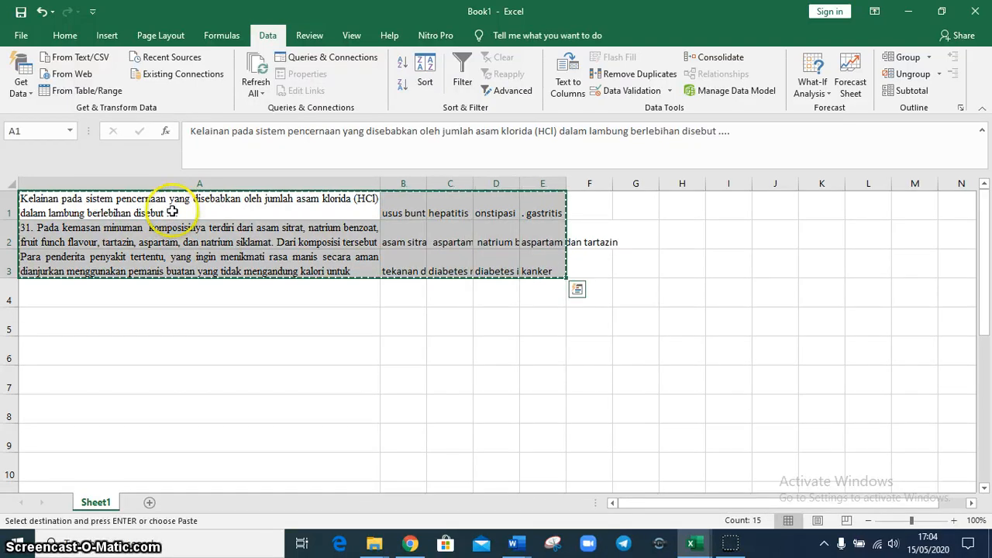
Switch to Chrome and open the "soal excel" spreadsheet from Google Drive
left_click(421, 547)
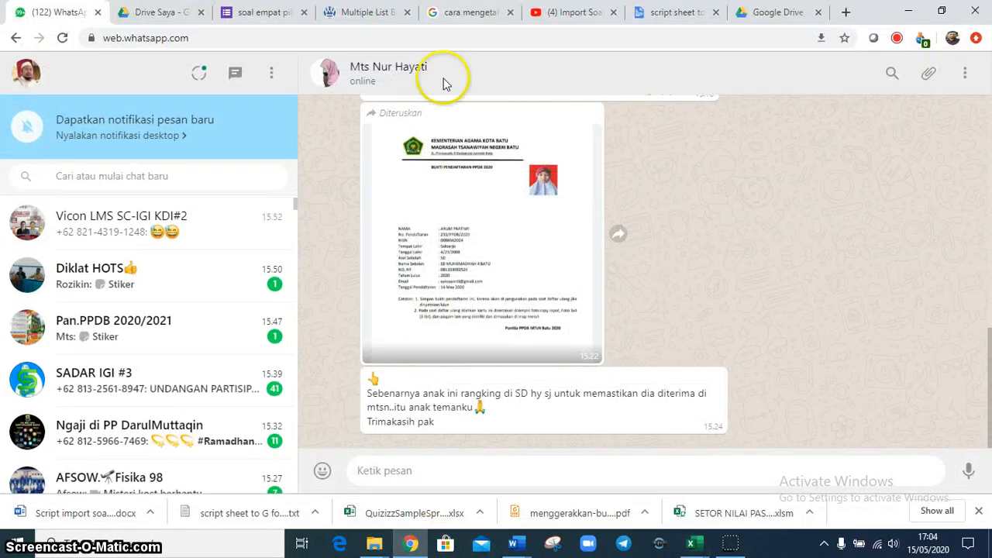
left_click(147, 12)
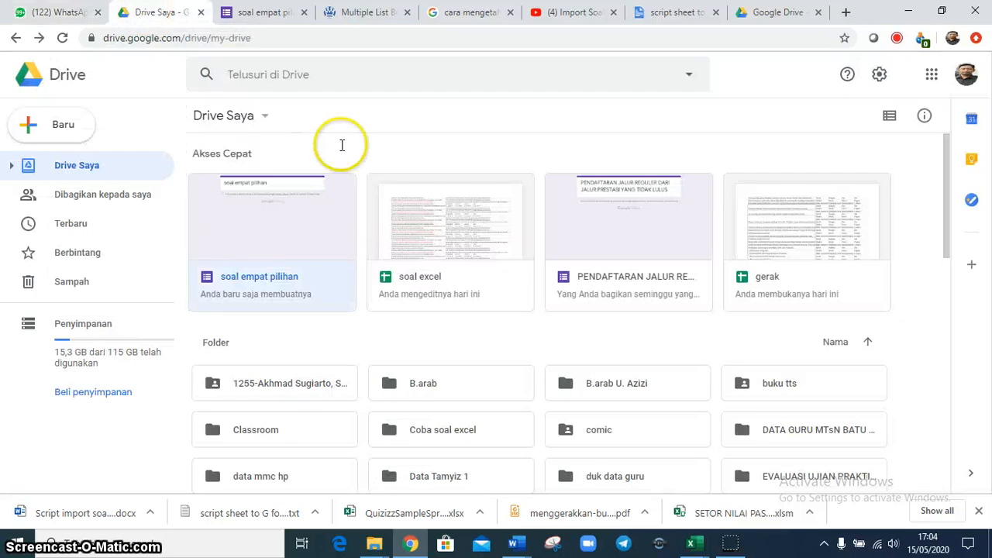
double_click(432, 252)
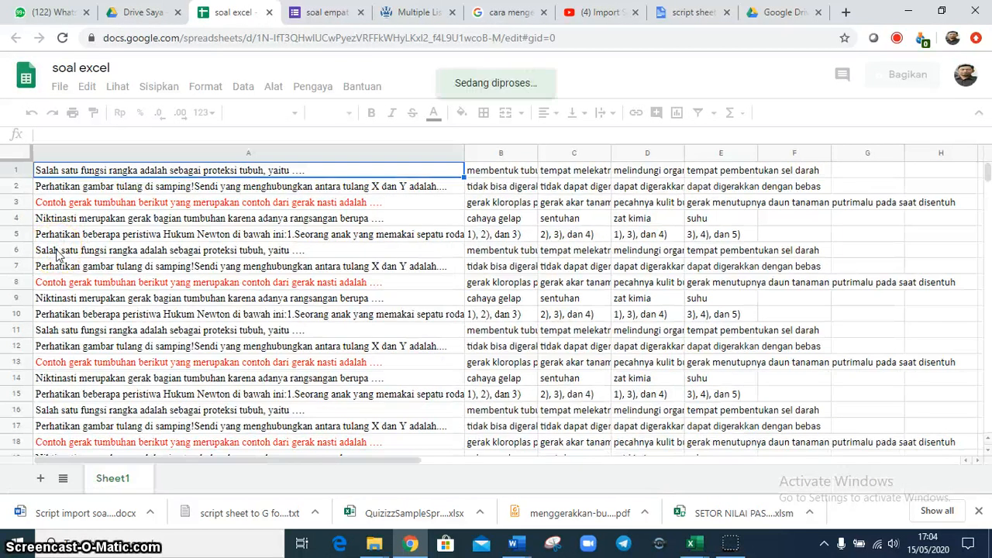
Clear the repeated questions and options from row 6 downward, range A6:F52
left_click(56, 254)
key("shift+Right")
key("shift+Right")
key("shift+Right")
key("shift+Right")
key("shift+Right")
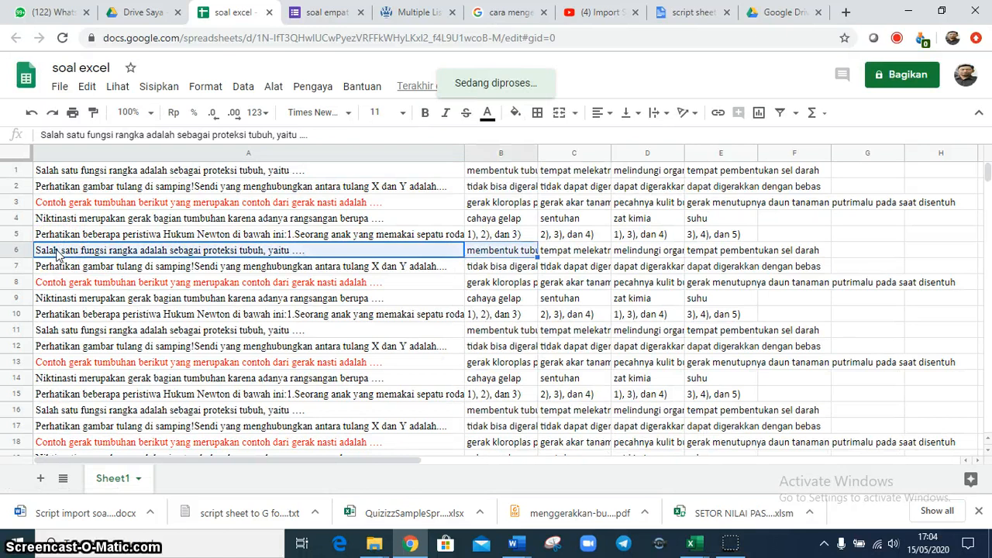
key("shift+Down")
key("shift+Down")
key("shift+Down")
key("shift+Down")
key("shift+Down")
key("shift+Down")
key("shift+Down")
key("shift+Down")
key("shift+Down")
key("shift+Down")
key("shift+Down")
key("shift+Down")
key("shift+Down")
key("shift+Down")
key("shift+Down")
key("shift+Down")
key("shift+Down")
key("shift+Down")
key("shift+Down")
key("shift+Down")
key("shift+Down")
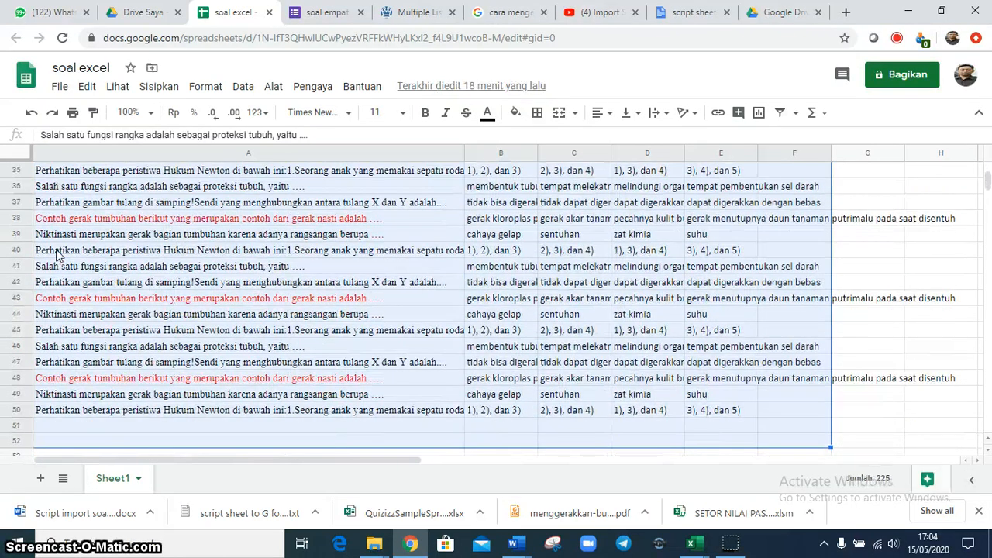
key("Delete")
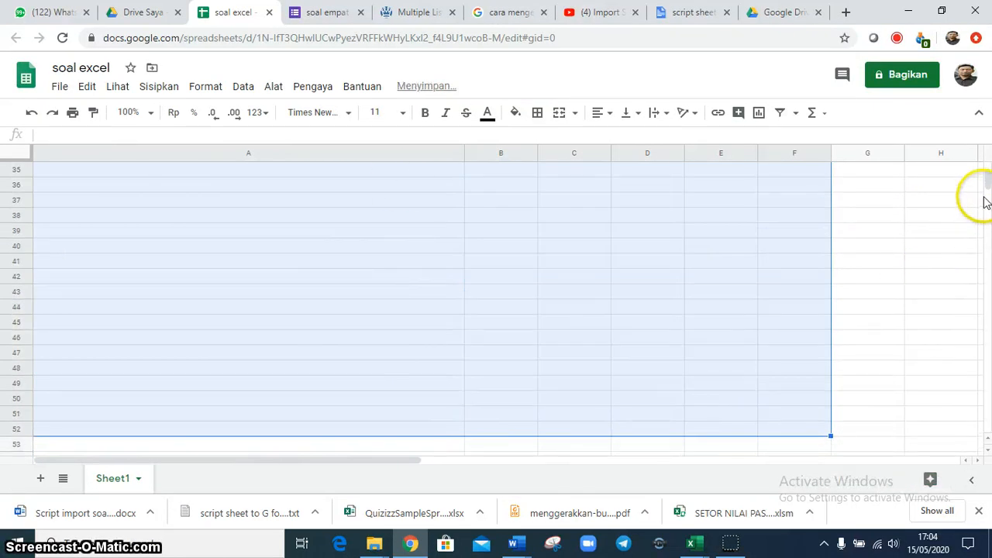
Paste the copied questions and answer options below the existing ones, starting at cell A6
left_click_drag(987, 189, 981, 166)
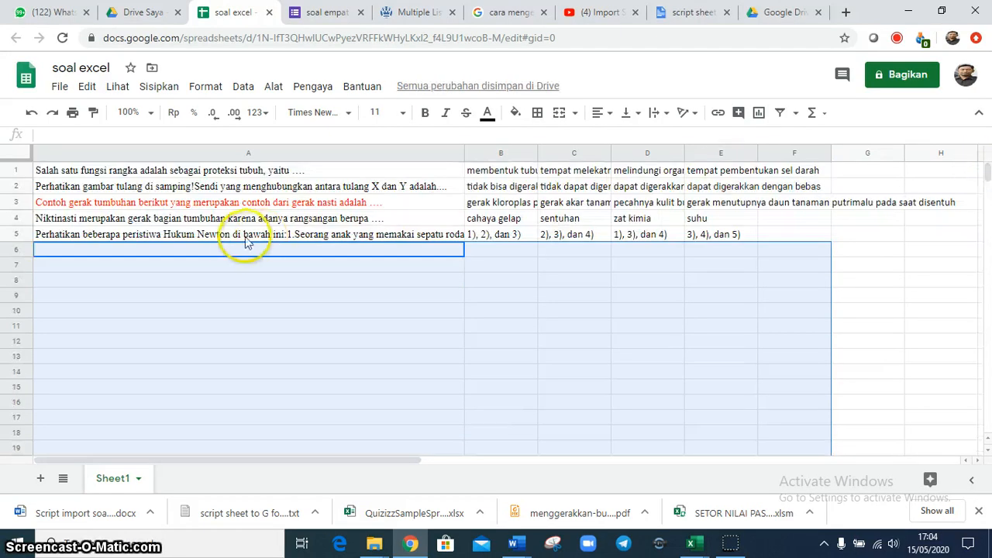
left_click(240, 251)
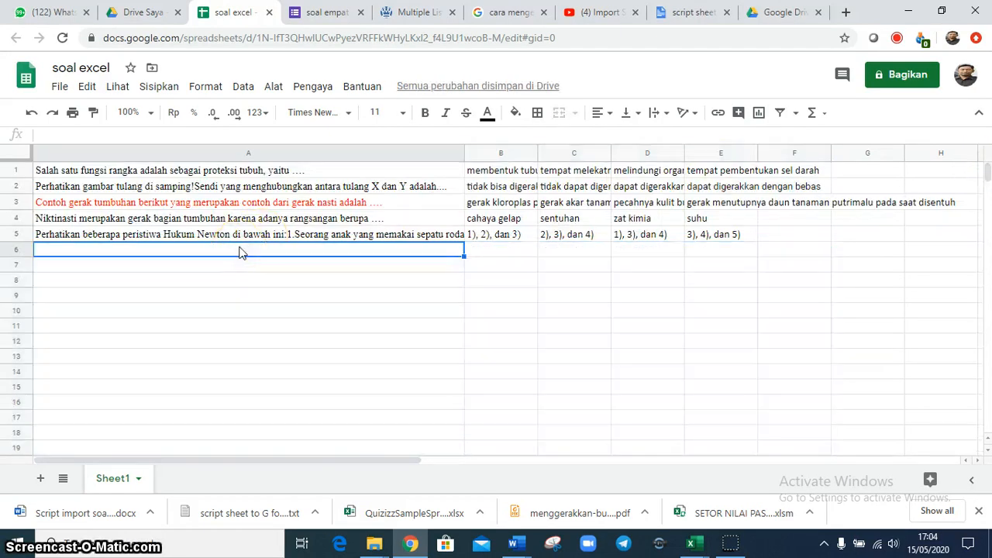
key("ctrl+v")
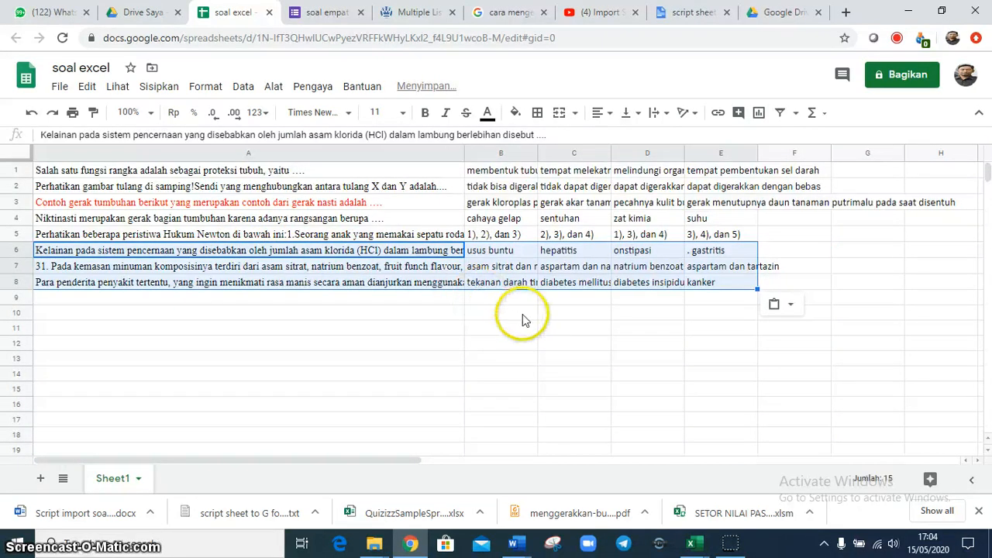
left_click(523, 318)
left_click(496, 266)
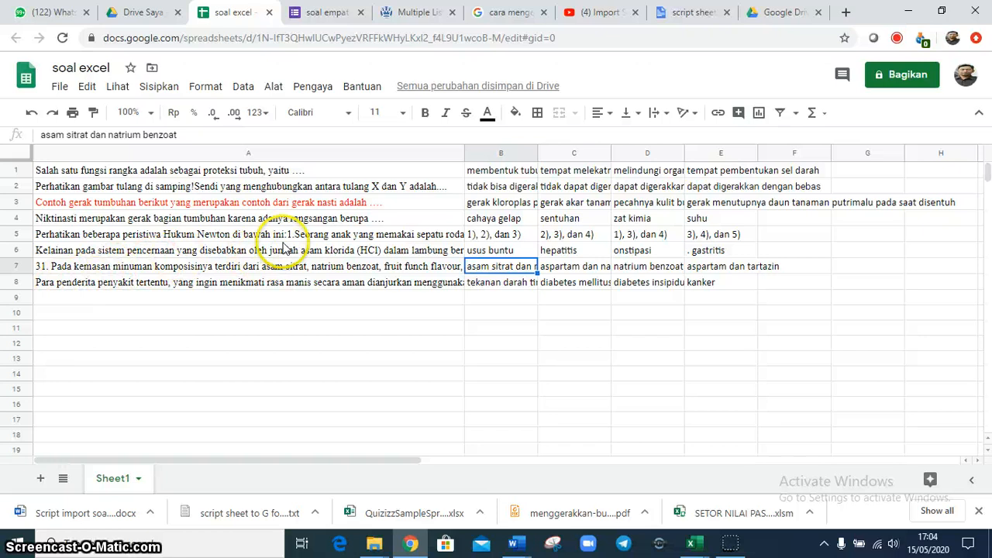
Close the "soal empat pilihan" form and open the spreadsheet's script editor to review the code in Kode.gs
left_click(361, 13)
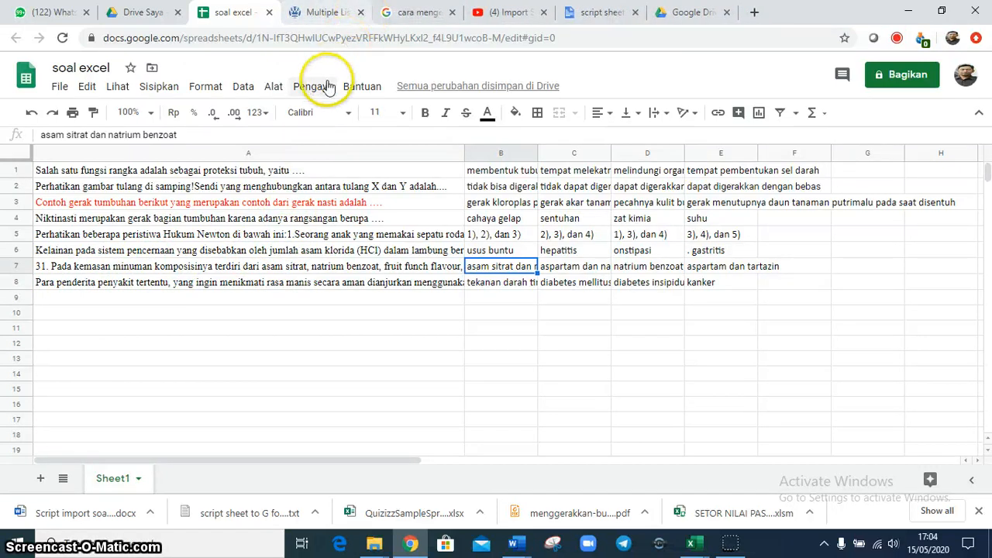
left_click(276, 87)
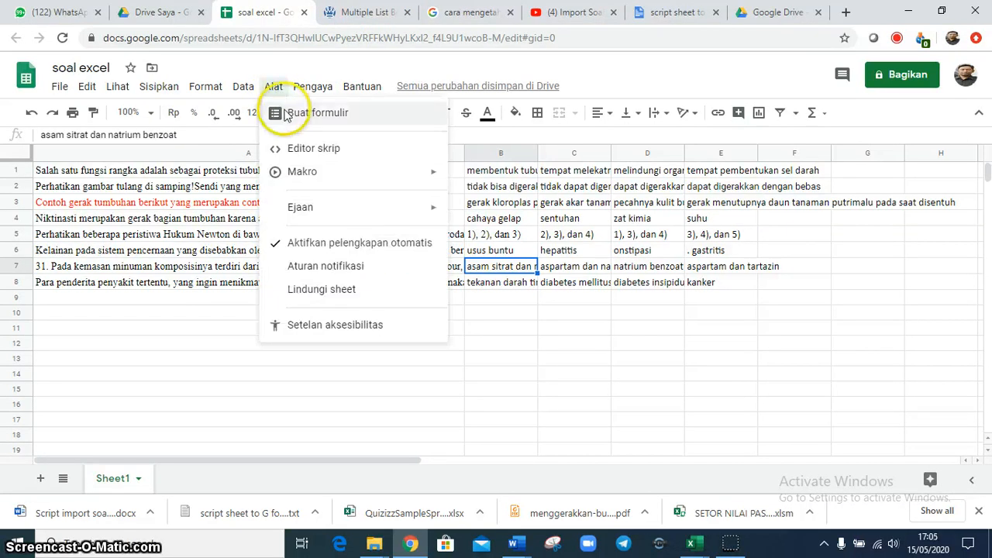
left_click(300, 150)
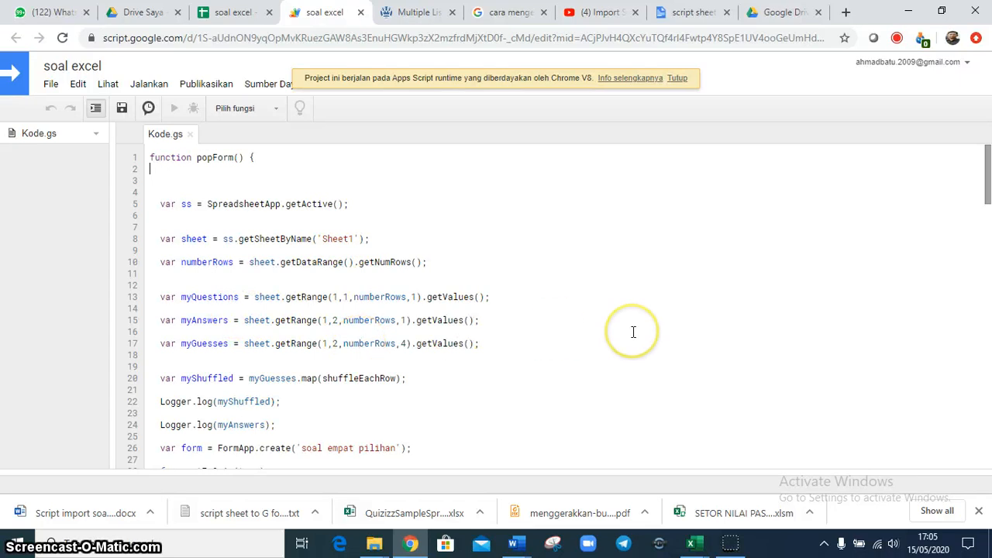
left_click(988, 446)
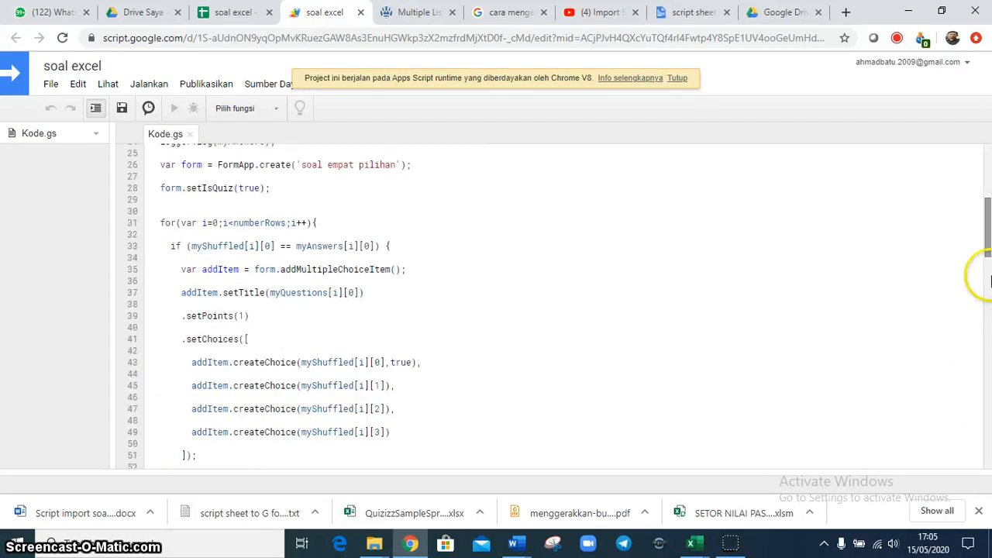
left_click_drag(988, 224, 986, 169)
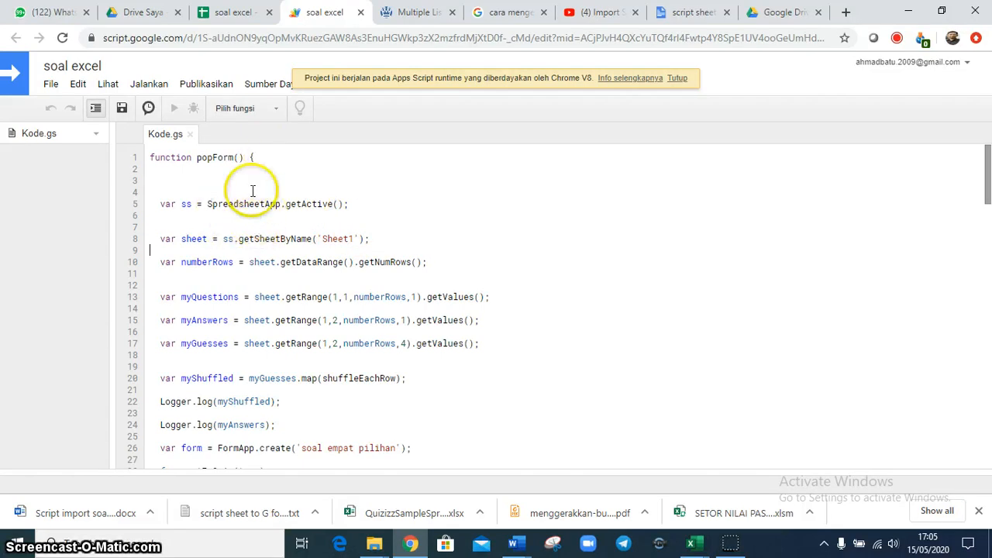
left_click(259, 109)
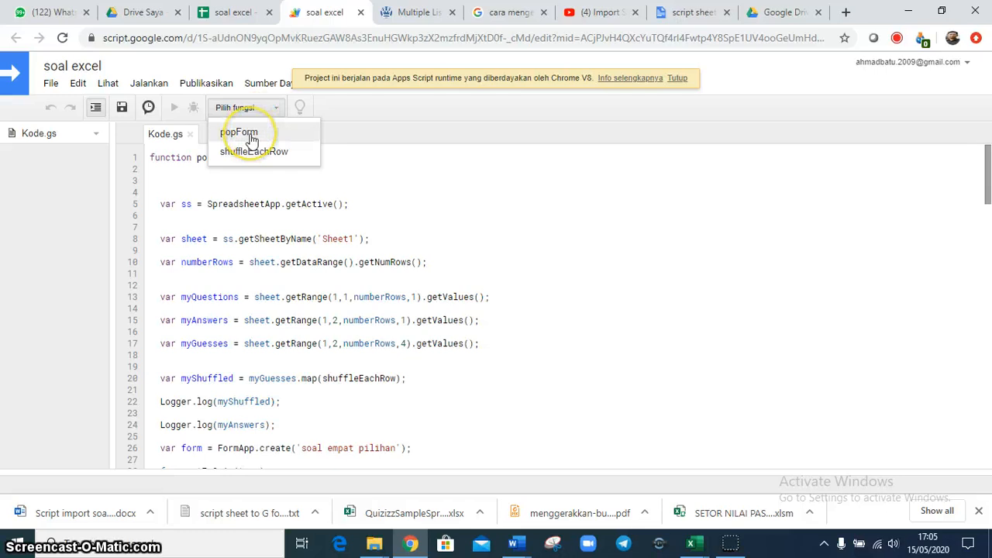
left_click(145, 94)
left_click(144, 85)
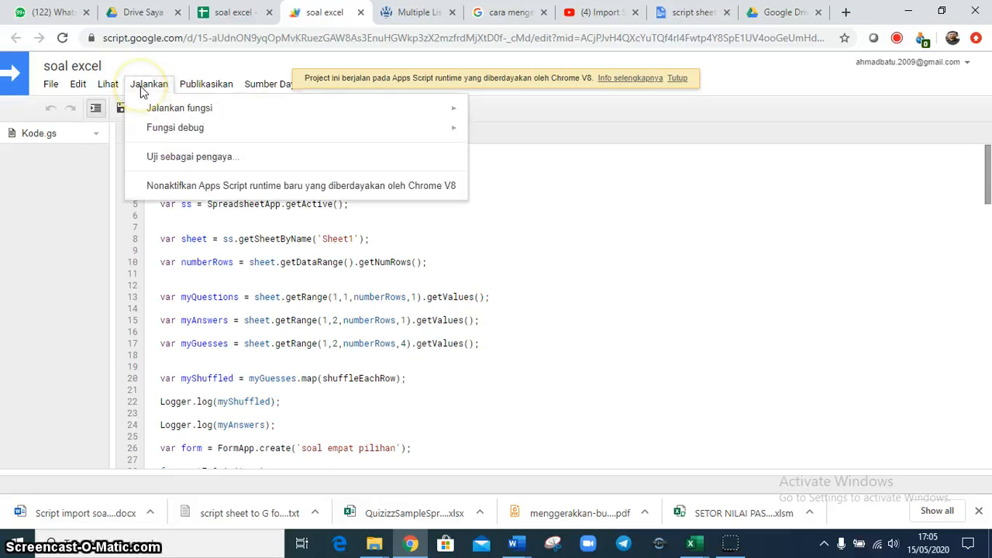
mouse_move(212, 107)
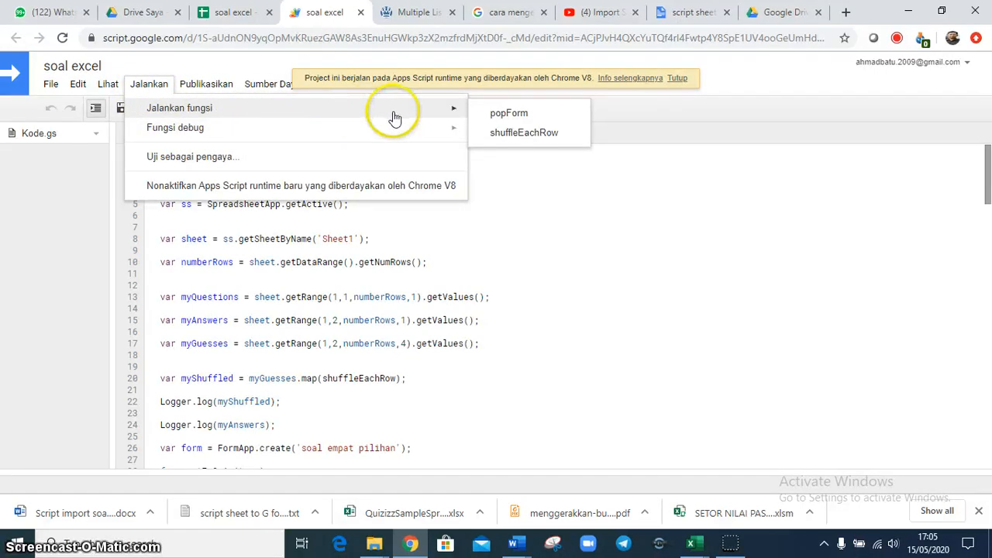
left_click(207, 62)
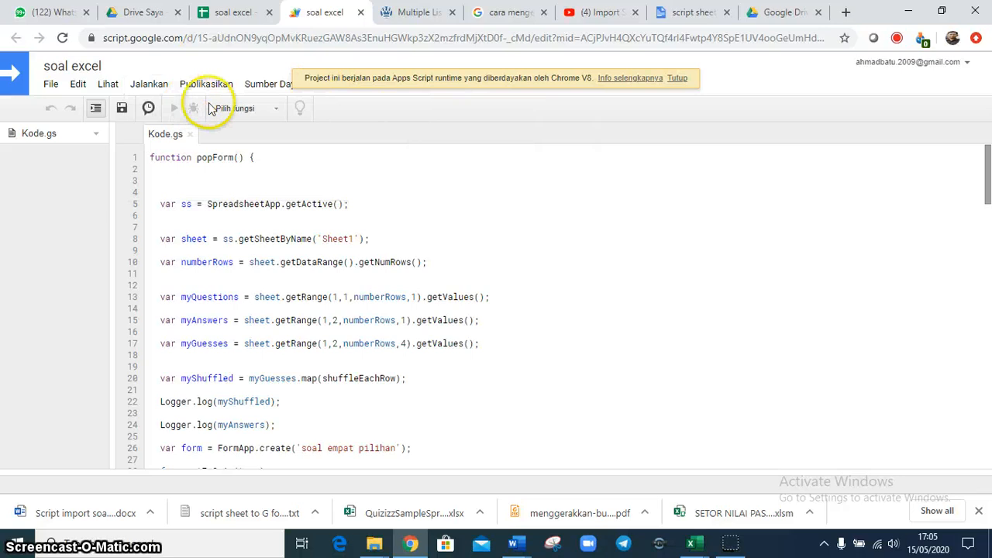
Select the popForm function in the script editor and run it to generate the quiz form
left_click(236, 108)
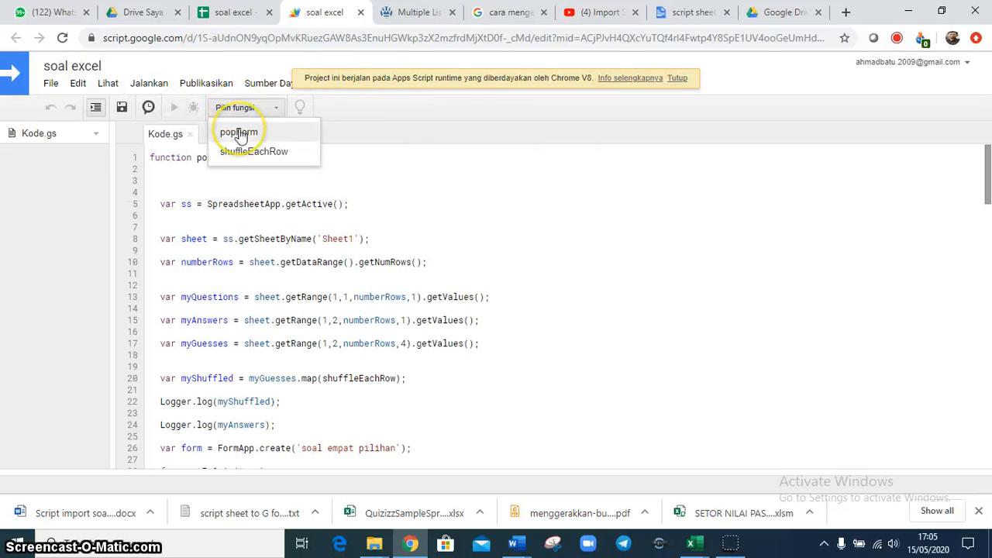
left_click(238, 134)
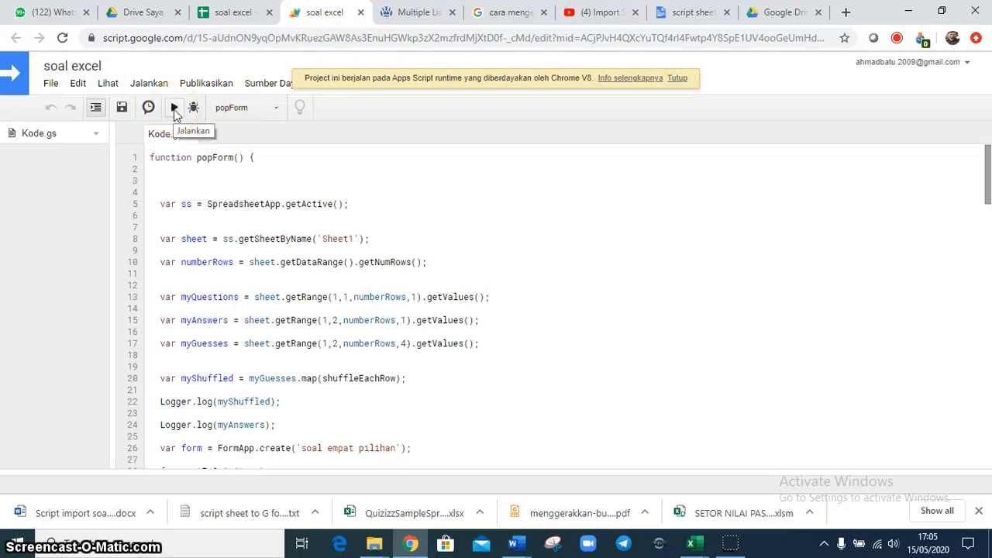
left_click(175, 113)
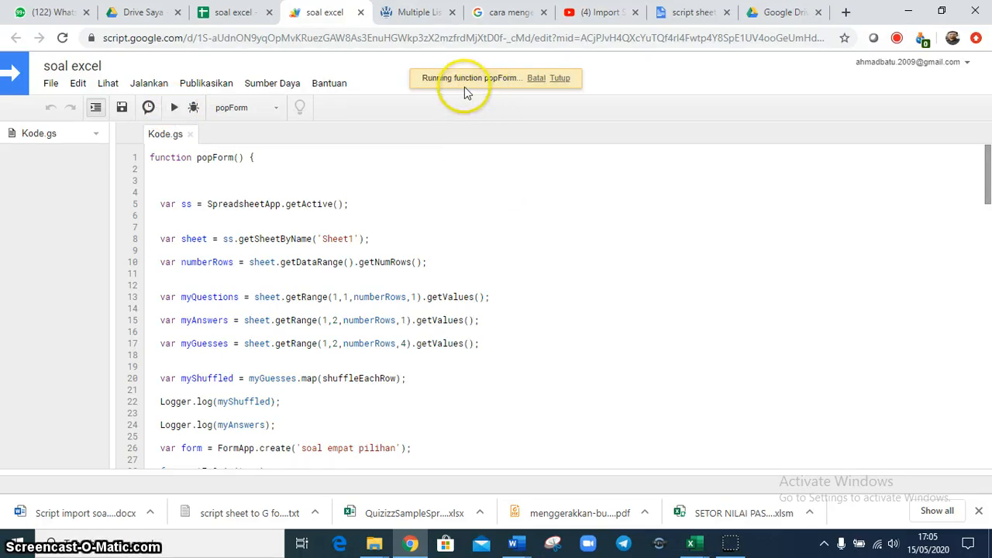
Refresh My Drive in Google Drive, open the newly created "soal empat pilihan" form and look over its questions
left_click(141, 14)
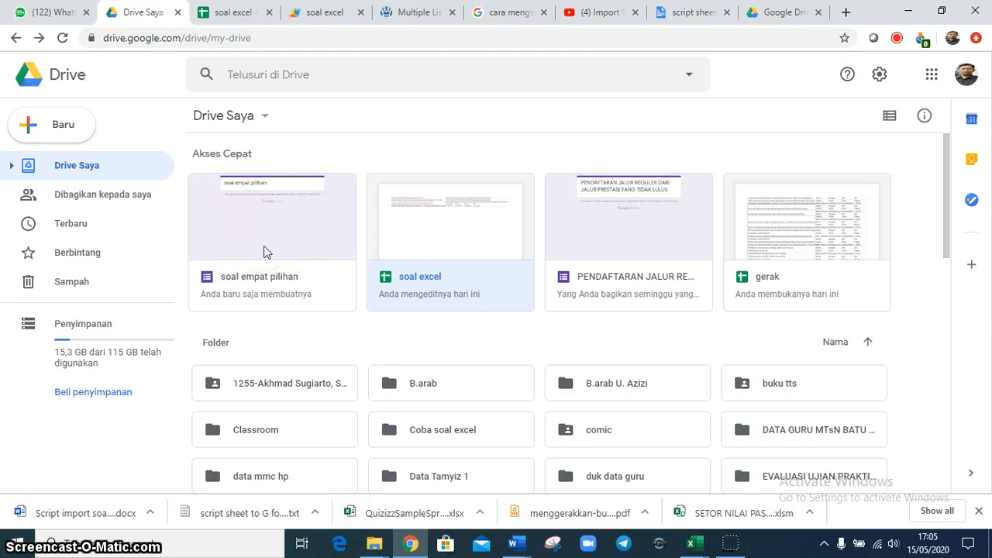
key("F5")
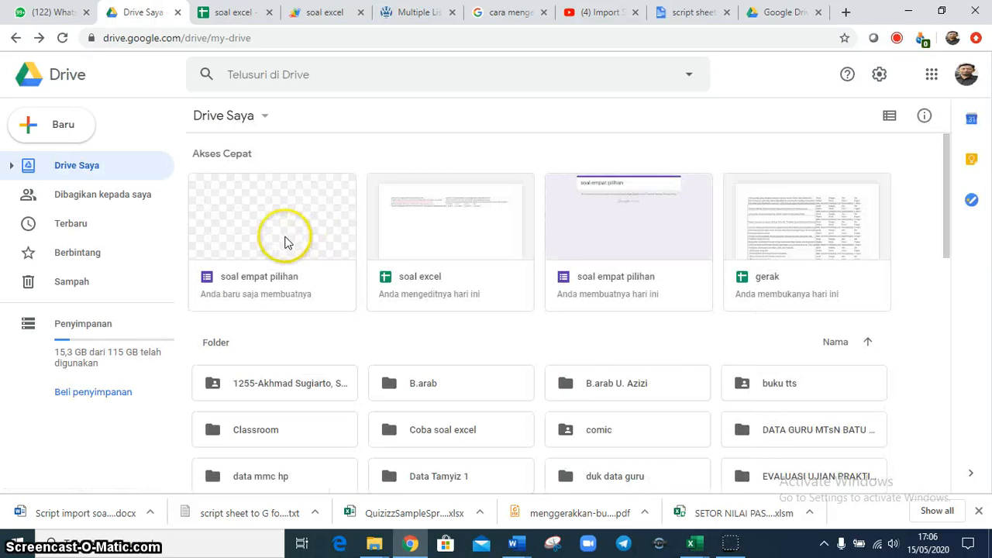
double_click(284, 243)
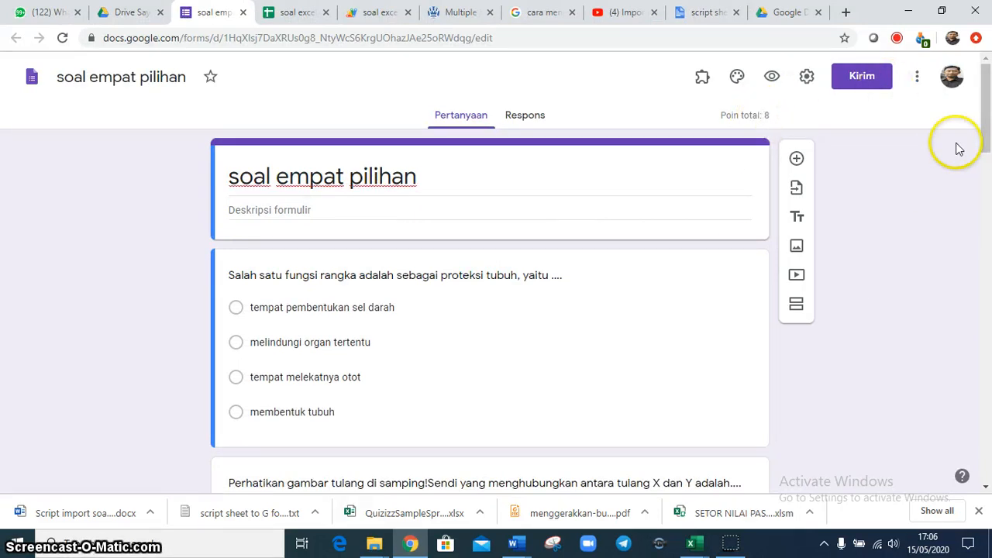
left_click_drag(985, 116, 981, 58)
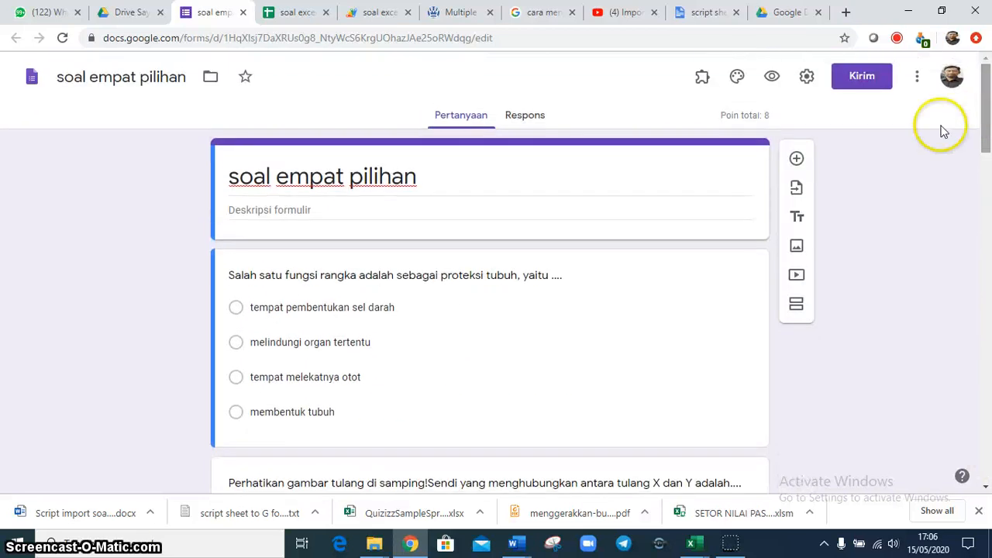
Set the first question's answer key to 2 points and mark "tempat melekatnya otot" as an additional correct answer
left_click(454, 307)
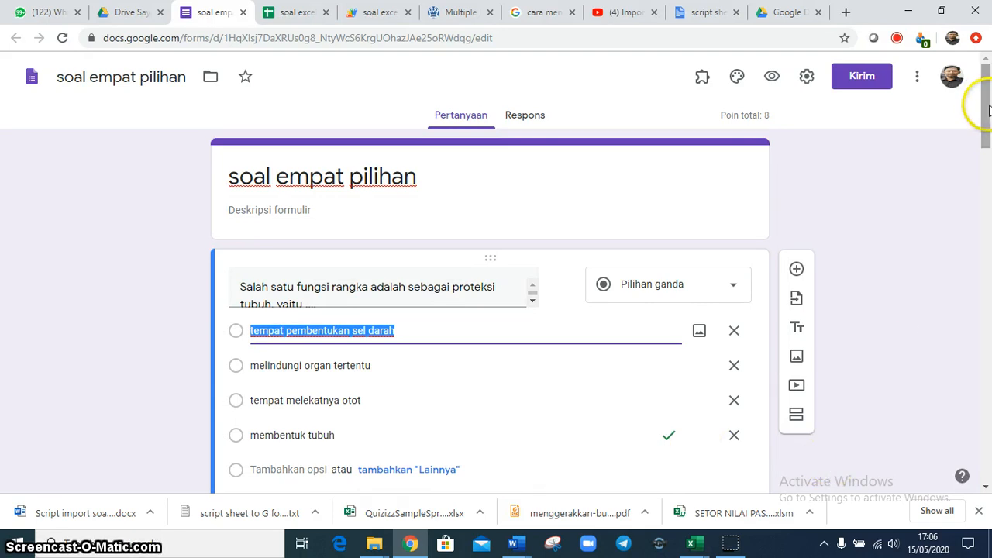
left_click_drag(986, 107, 986, 144)
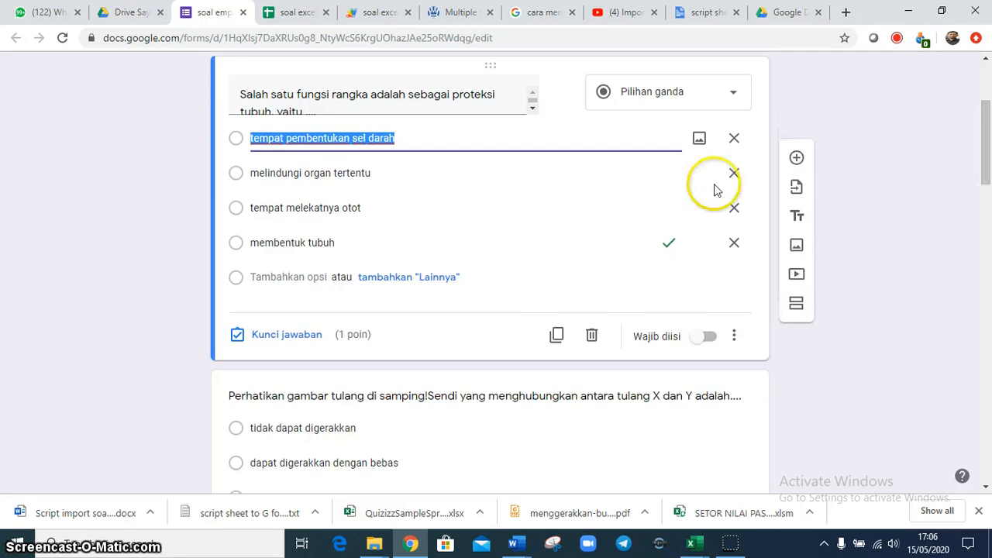
left_click(306, 341)
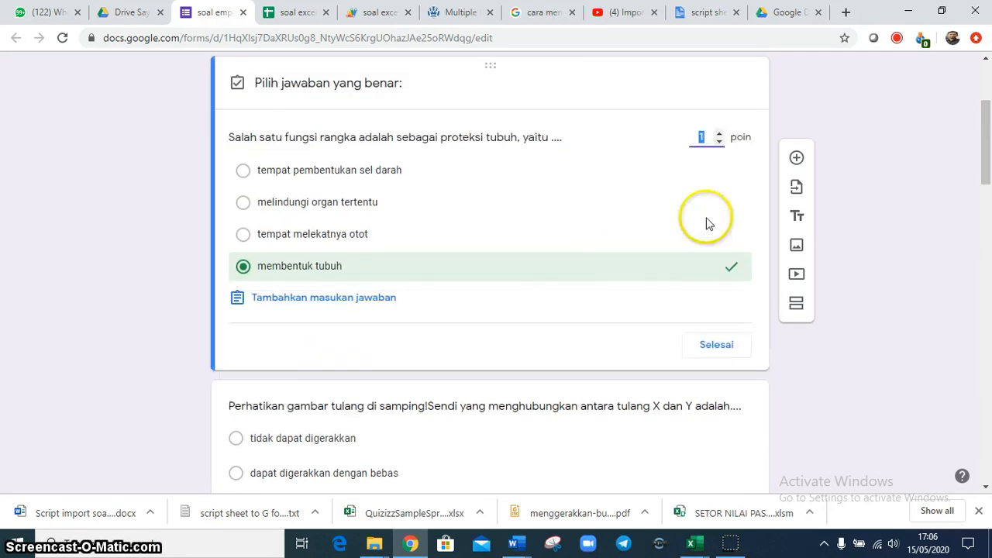
left_click(719, 138)
left_click(719, 136)
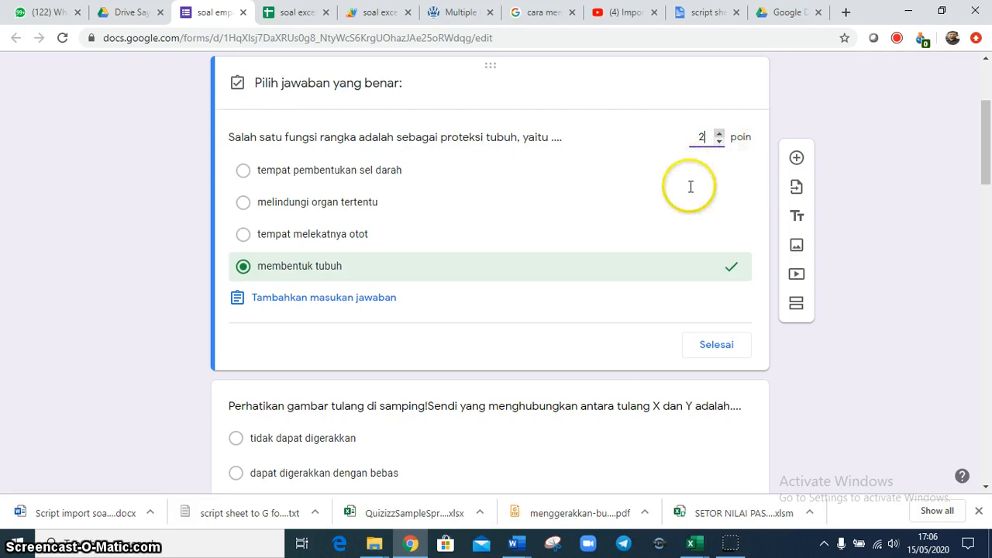
left_click(729, 235)
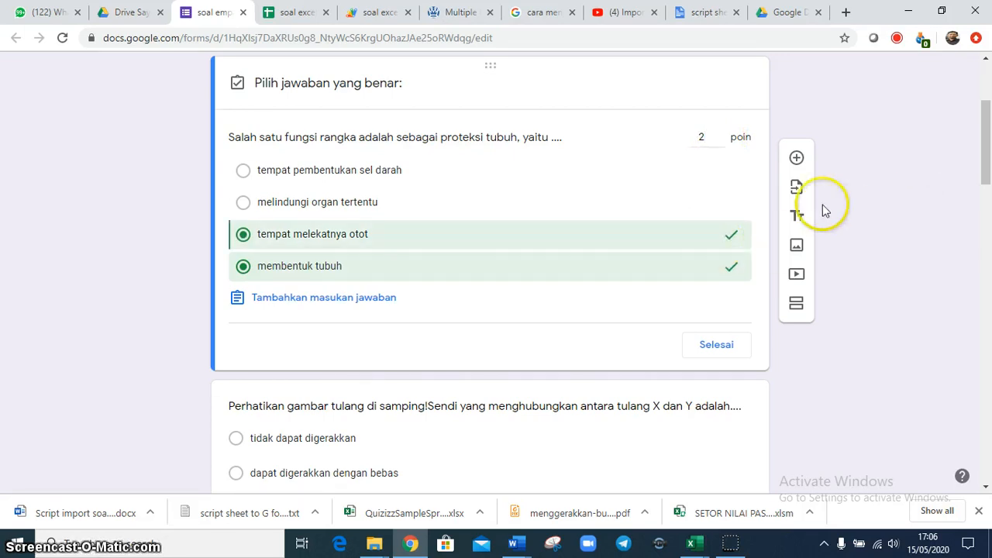
left_click(721, 342)
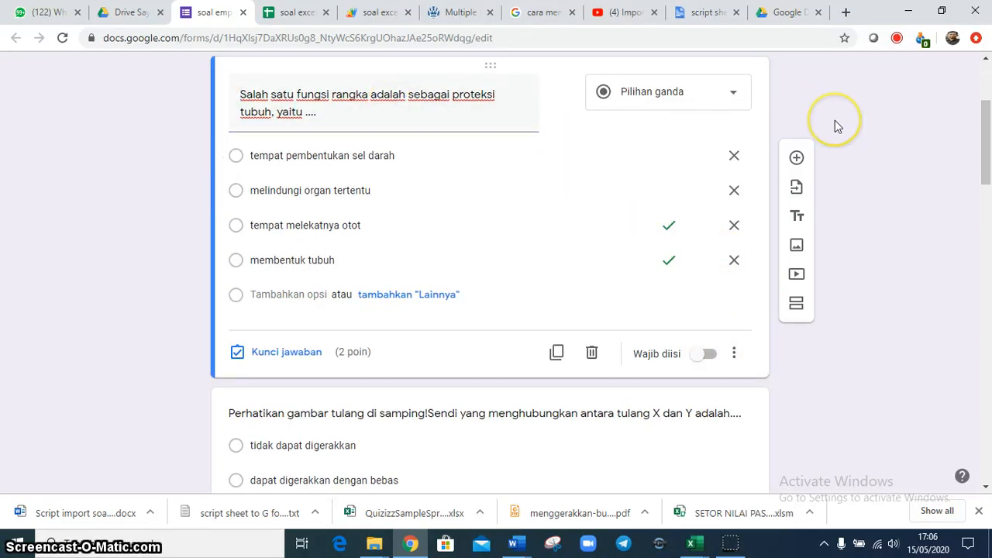
In the "soal excel" spreadsheet, fill the questions and options in A1:E8 downward through row 60
left_click(299, 14)
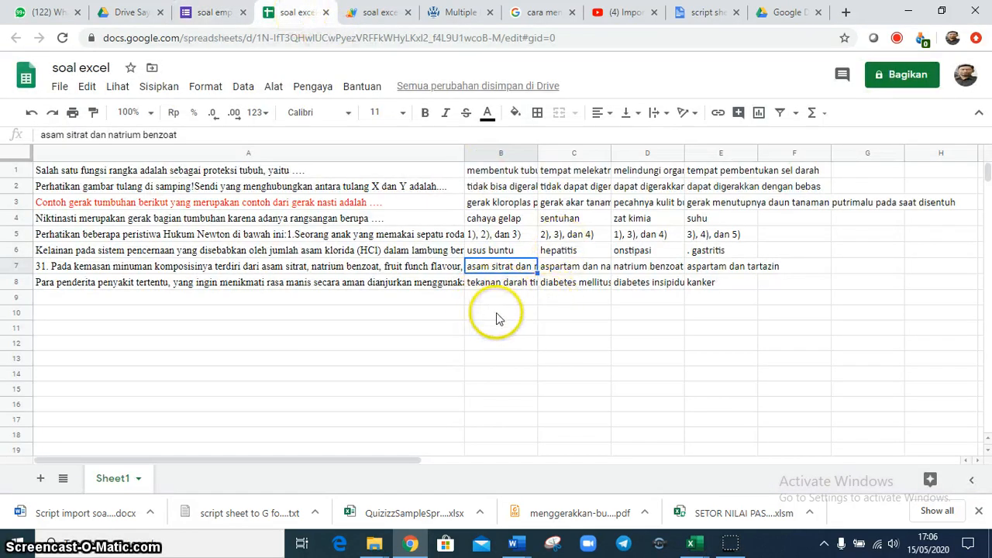
left_click(151, 175)
key("shift+Right")
key("shift+Right")
key("shift+Right")
key("shift+Right")
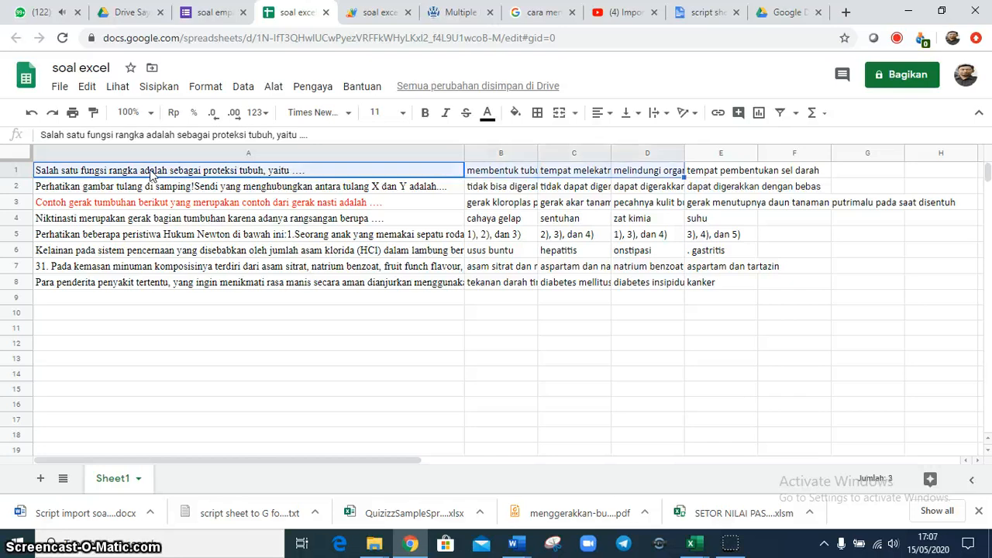
key("shift+Down")
key("shift+Down")
key("shift+Down")
key("shift+Down")
key("shift+Down")
key("shift+Down")
key("shift+Down")
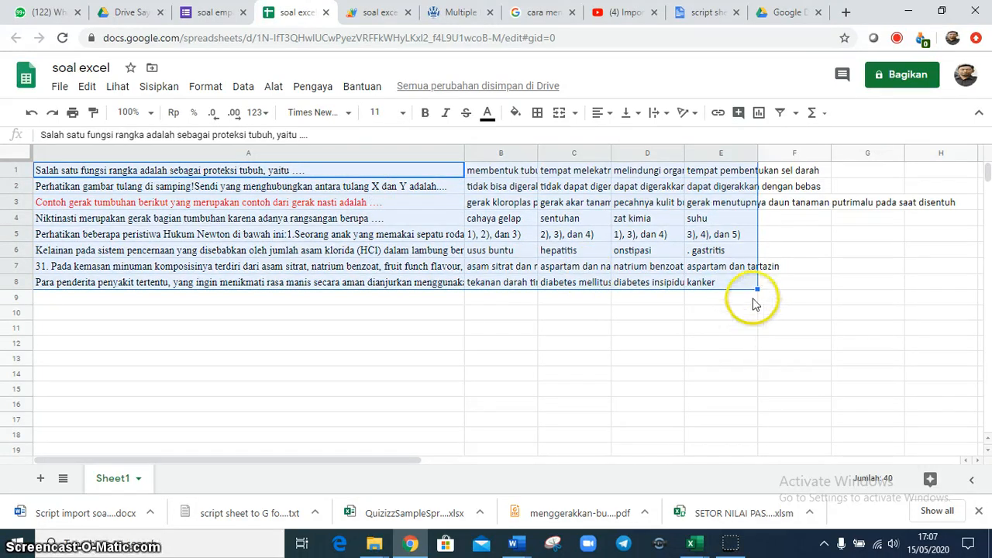
left_click_drag(757, 288, 717, 375)
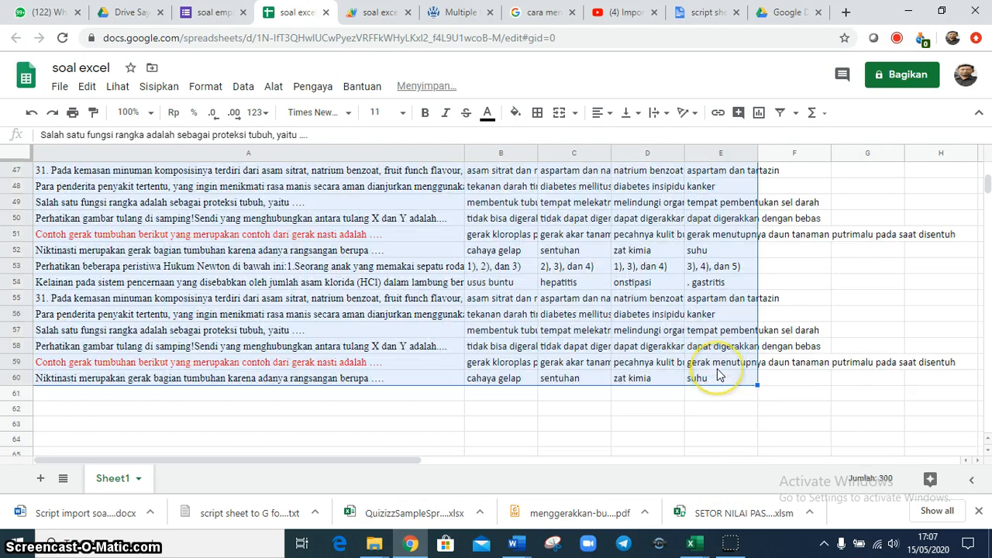
left_click(804, 320)
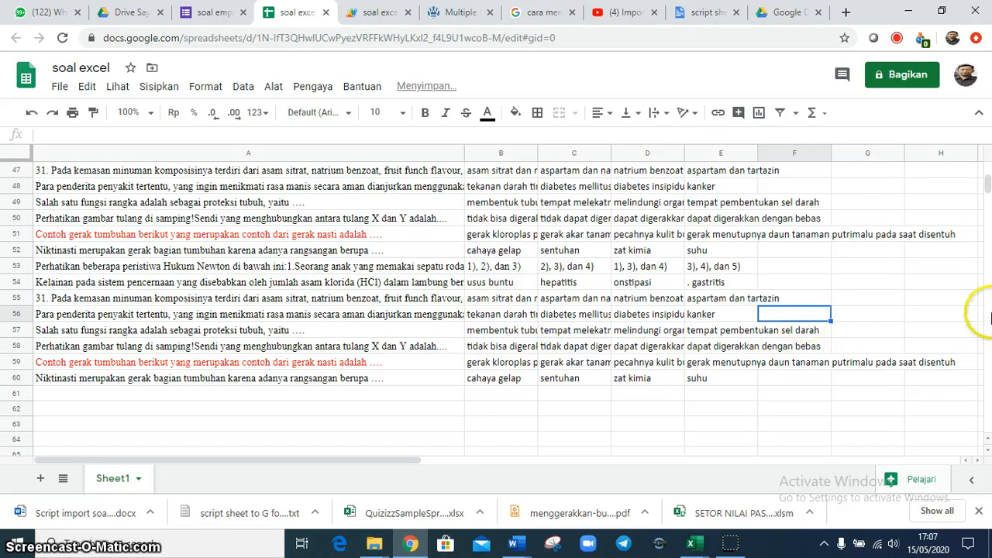
Open the spreadsheet's script editor and run the popForm function on the extended question list
left_click_drag(989, 194, 987, 172)
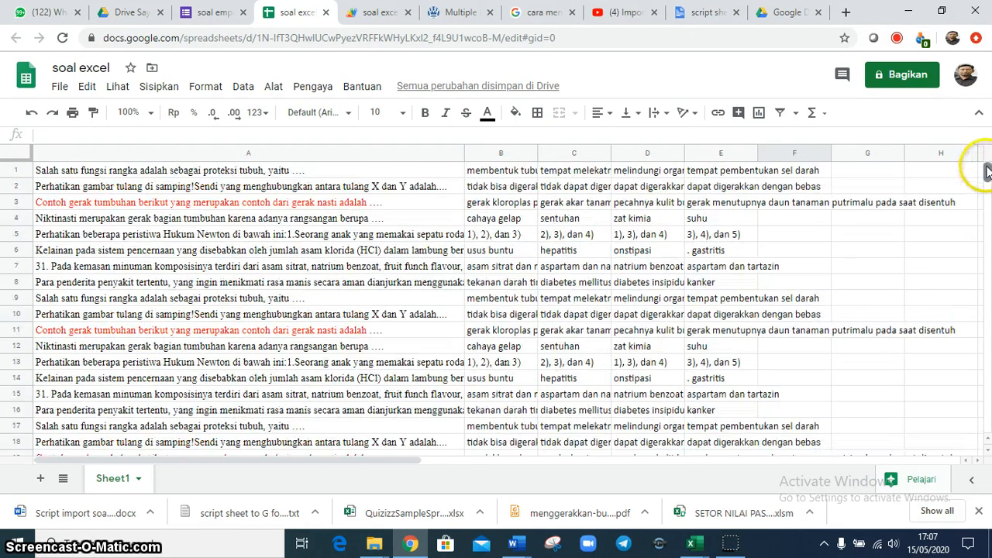
left_click(275, 88)
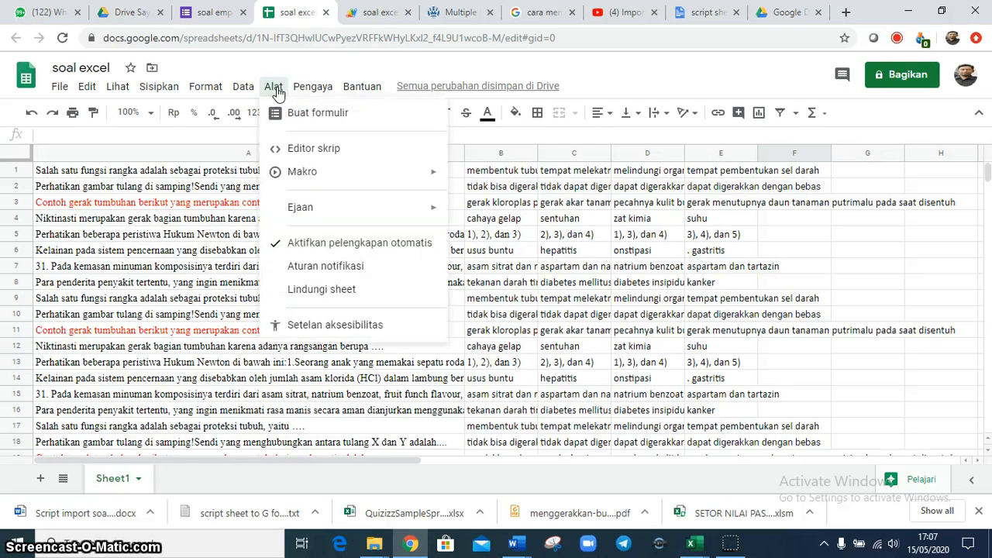
left_click(295, 146)
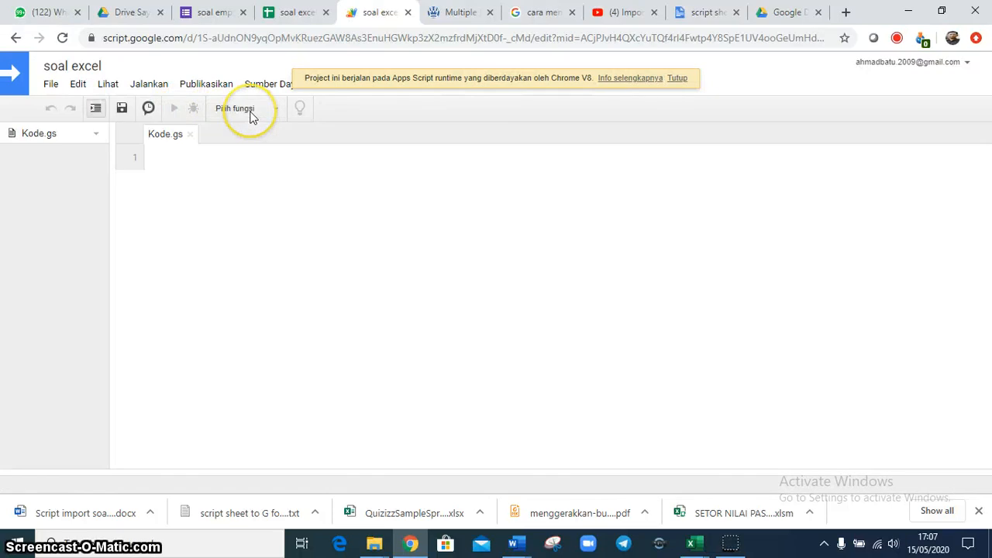
left_click(249, 108)
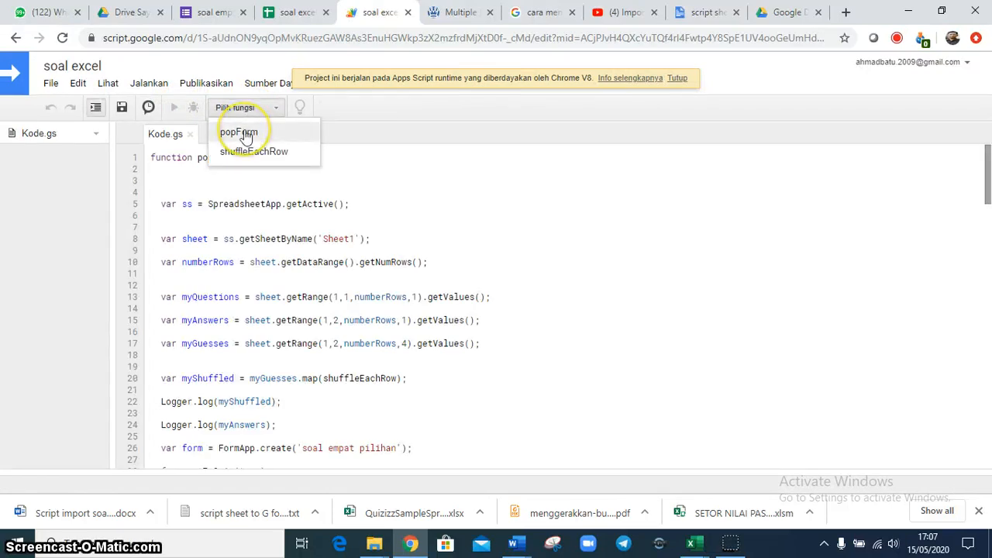
left_click(240, 132)
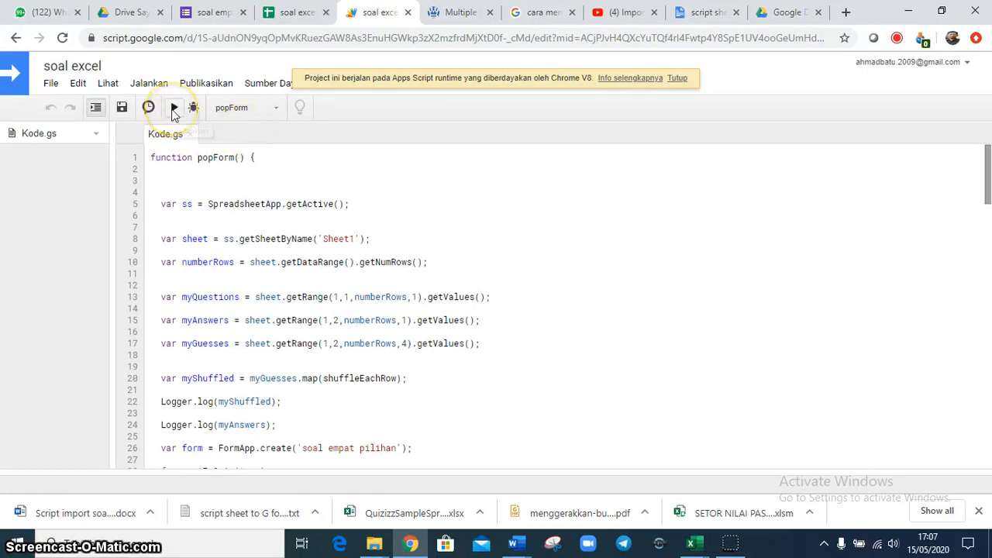
left_click(175, 109)
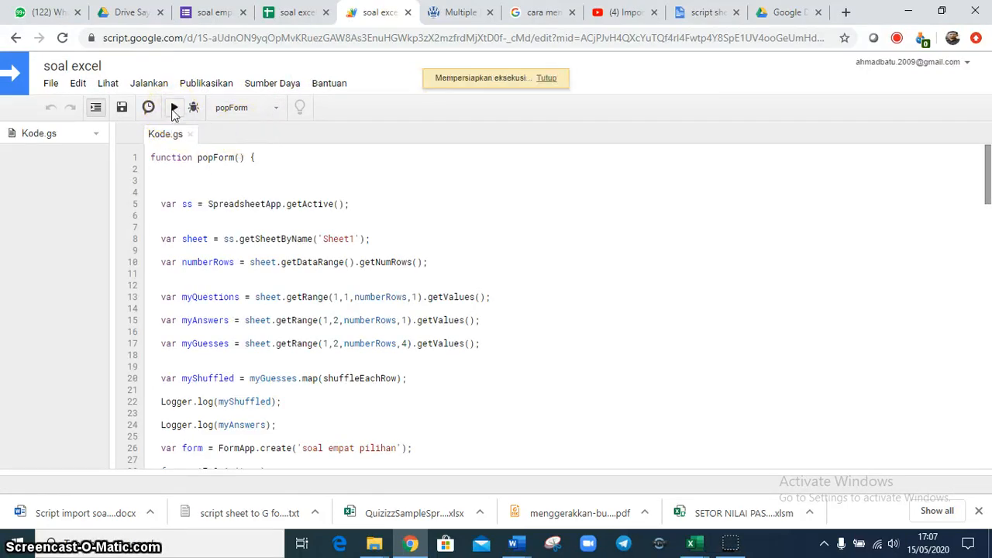
Return to My Drive, refresh the file list and open the most recently created "soal empat pilihan" form
left_click(132, 16)
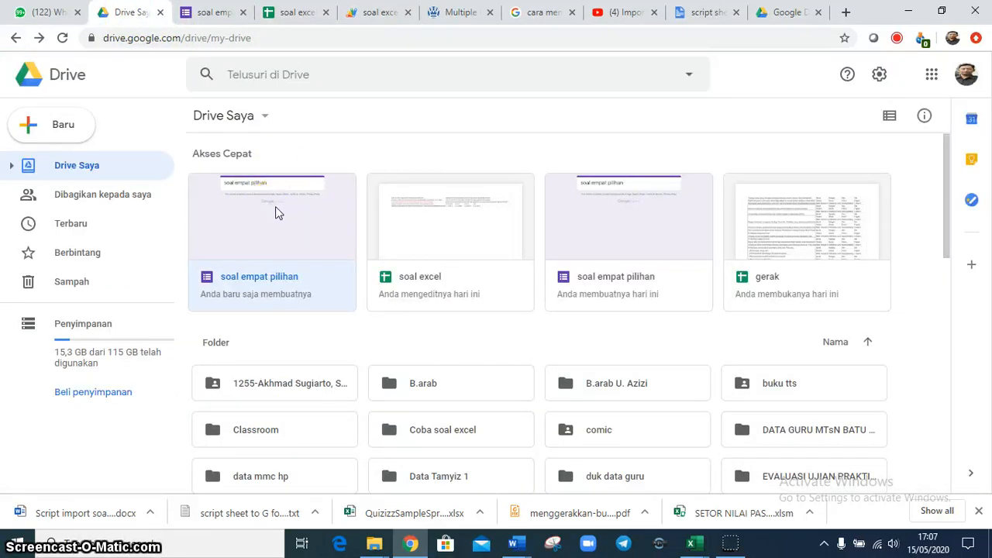
key("F5")
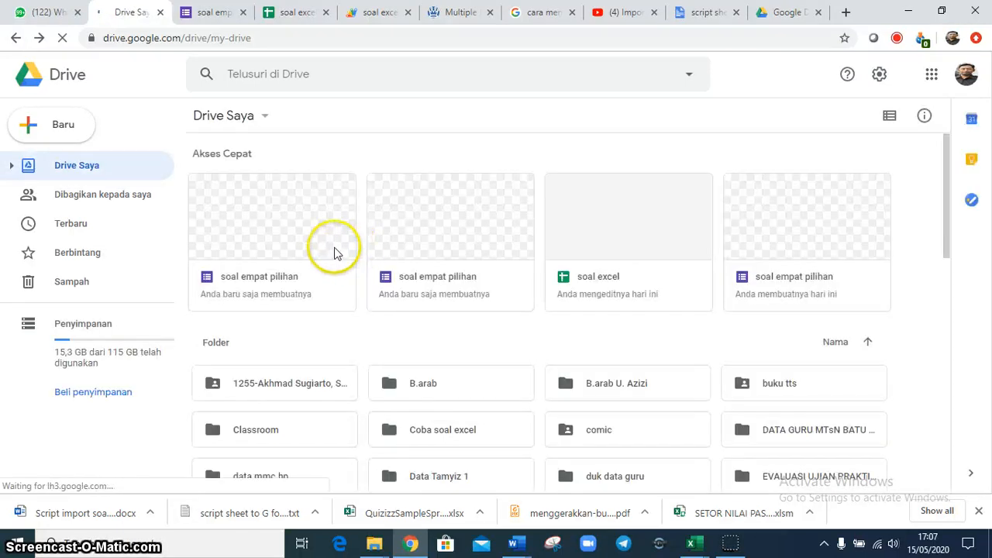
left_click(270, 242)
double_click(270, 240)
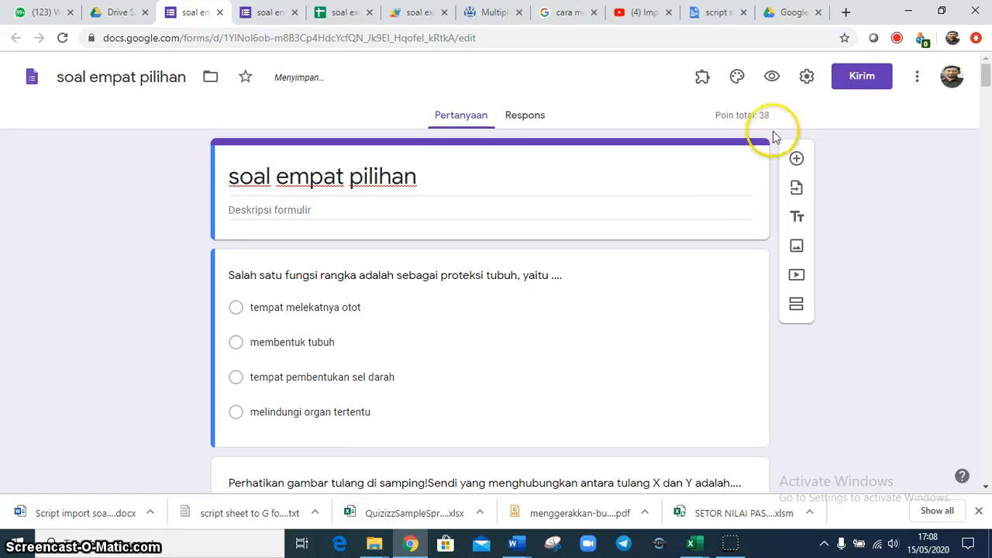
Examine the form's title, the first question's marked answer and the dialog for inserting an image into the question
triple_click(417, 184)
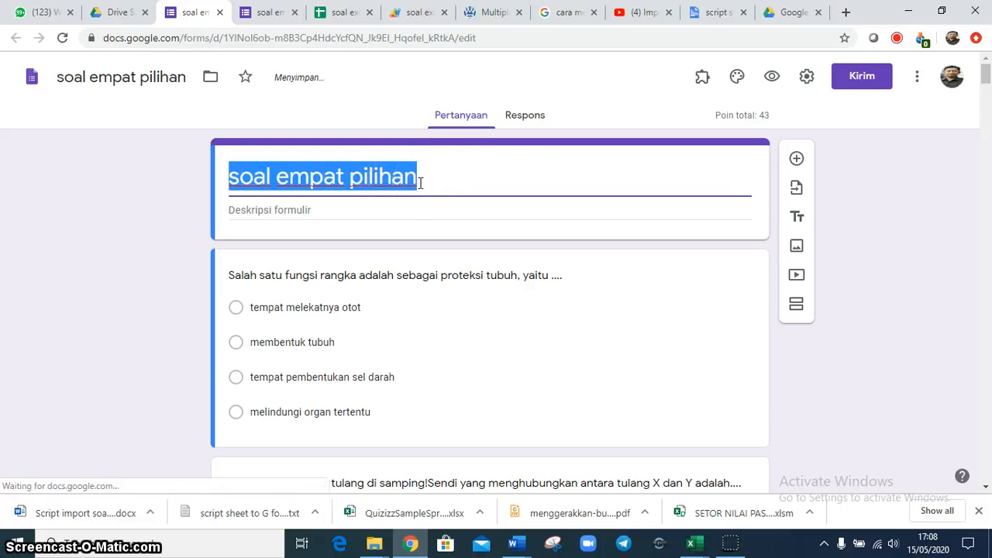
left_click(420, 183)
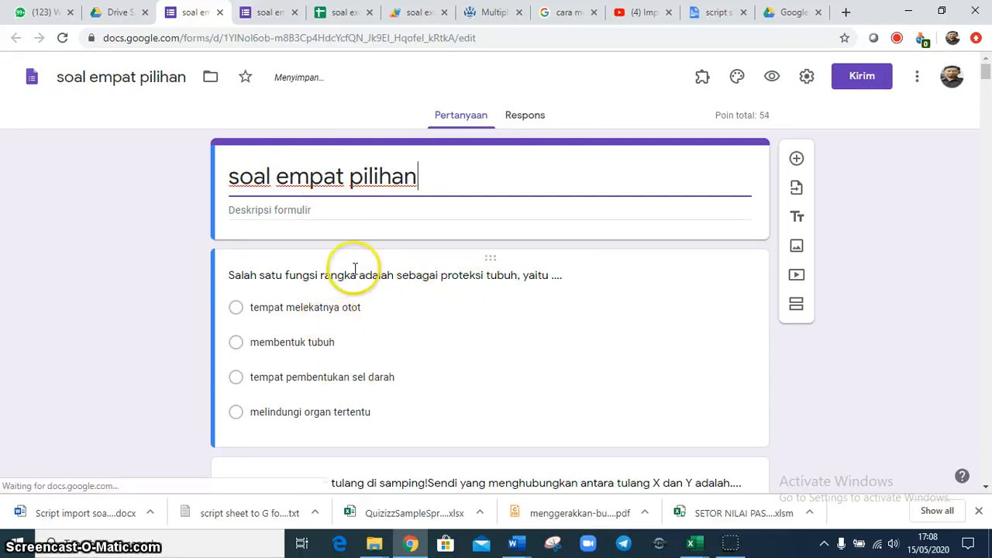
left_click(396, 264)
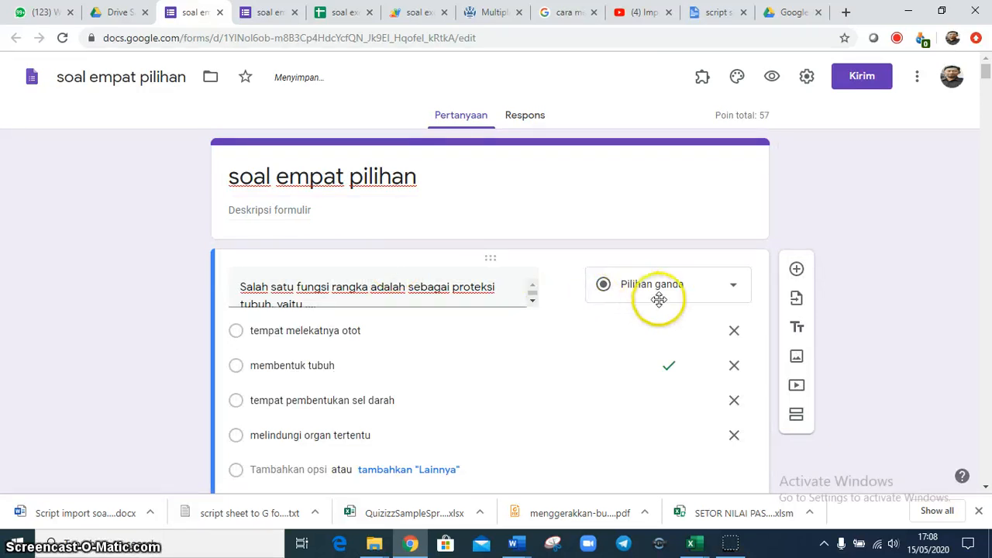
left_click(562, 287)
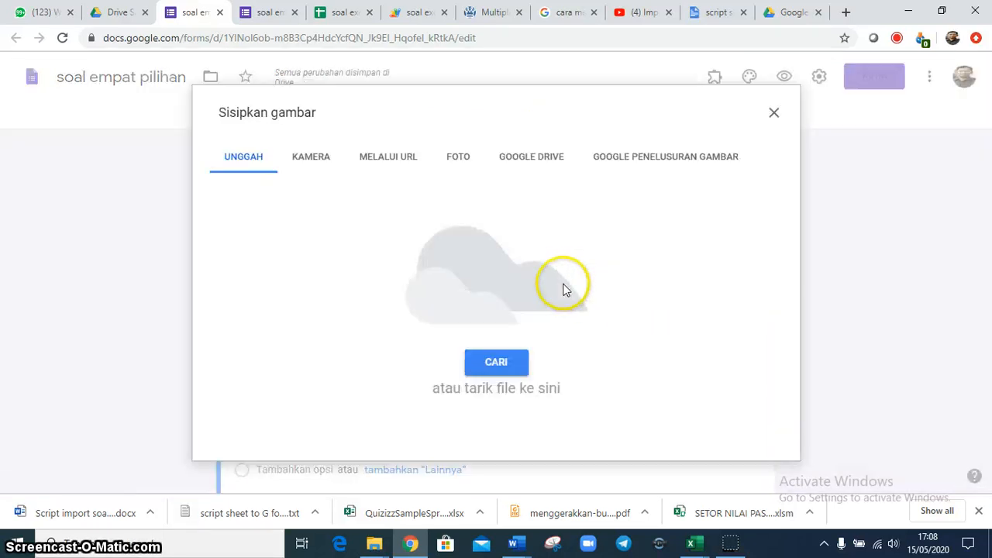
left_click(772, 114)
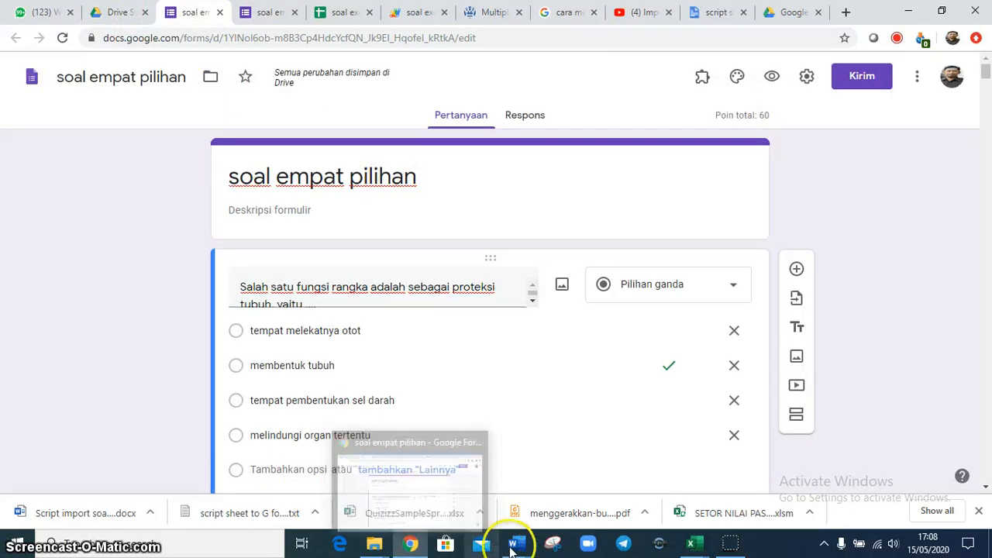
View the source exam questions in the Word document and return to the form to check its total points
left_click(285, 476)
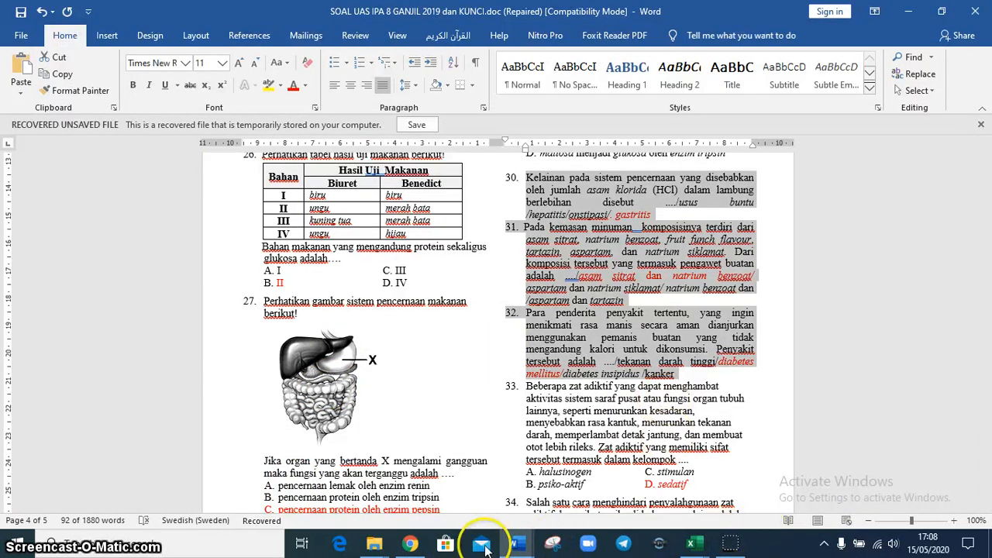
left_click(412, 528)
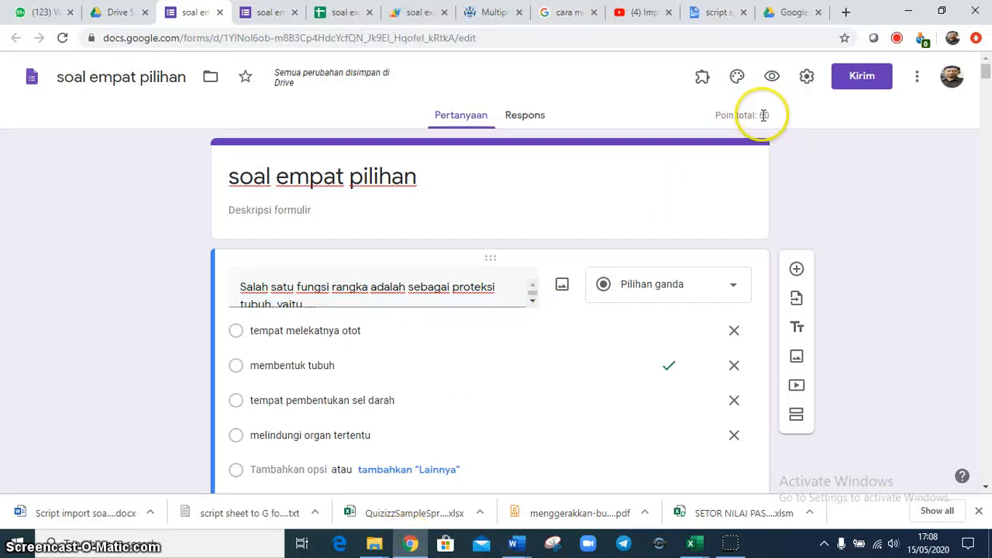
left_click_drag(772, 114, 777, 113)
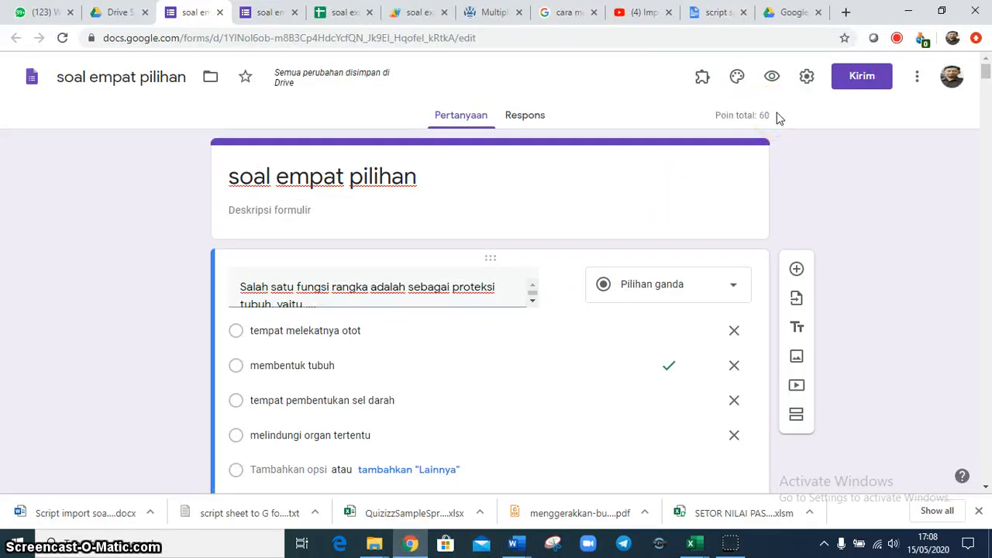